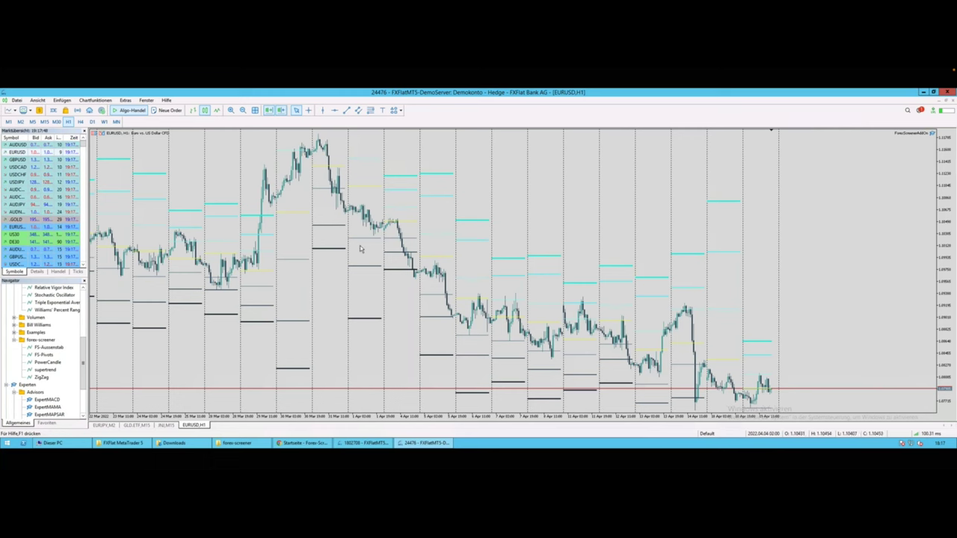
# Switch to the Forex Screener page in Safari and search its filters for "pivot"
pyautogui.hotkey('ctrl', 'Left')
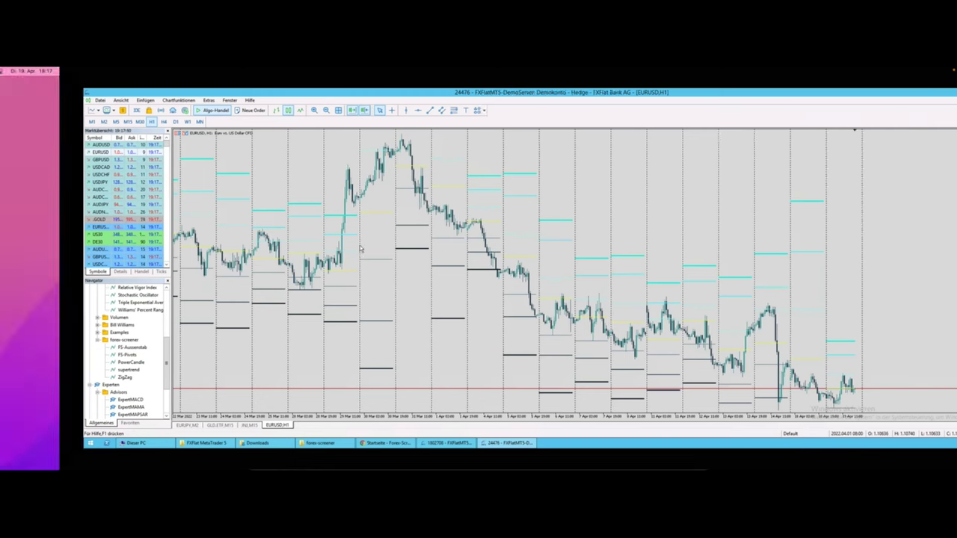
pyautogui.scroll(2, 194, 204)
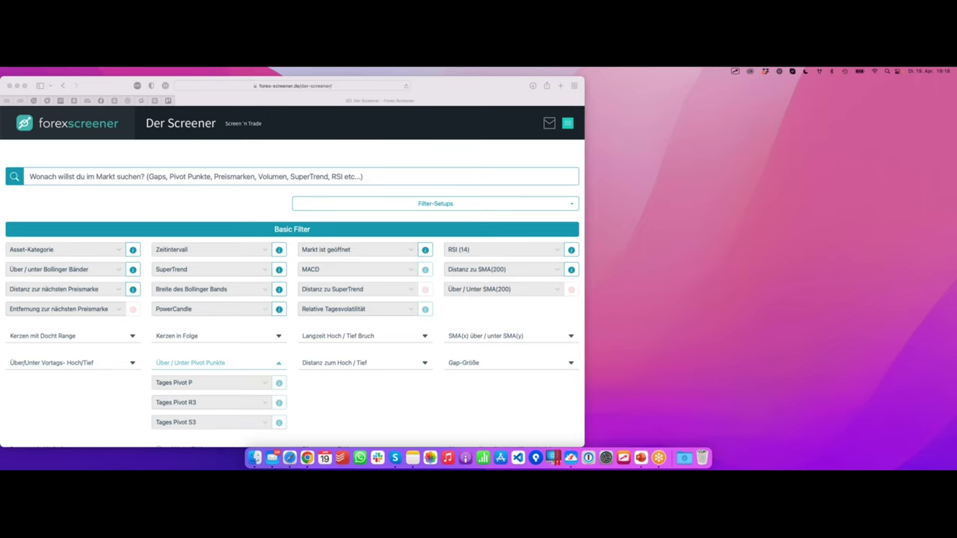
pyautogui.click(85, 192)
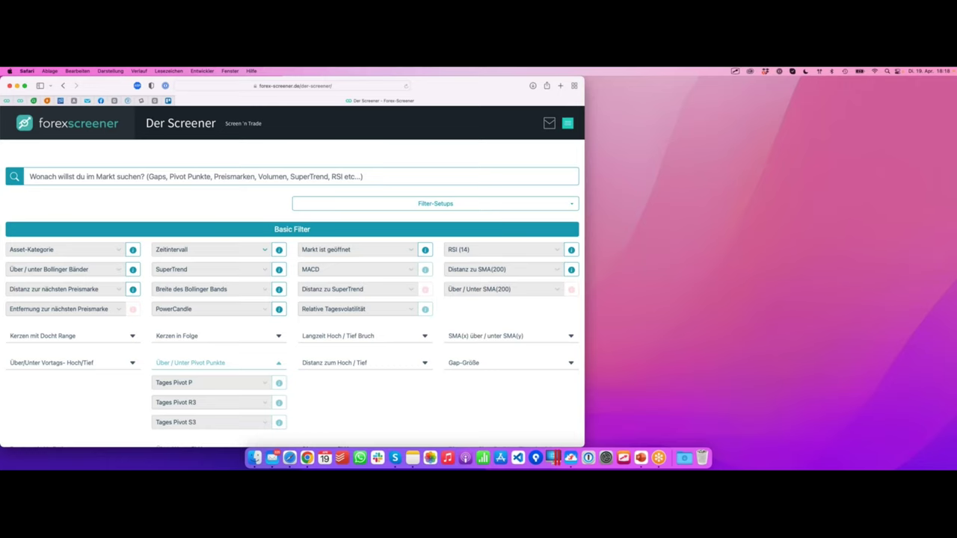
pyautogui.scroll(-1, 254, 273)
pyautogui.scroll(-3, 254, 273)
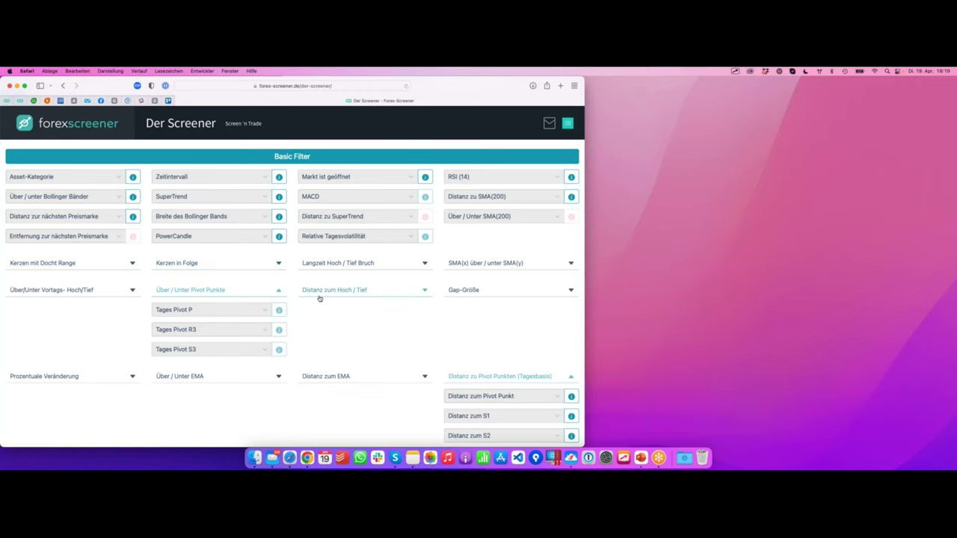
pyautogui.scroll(4, 320, 299)
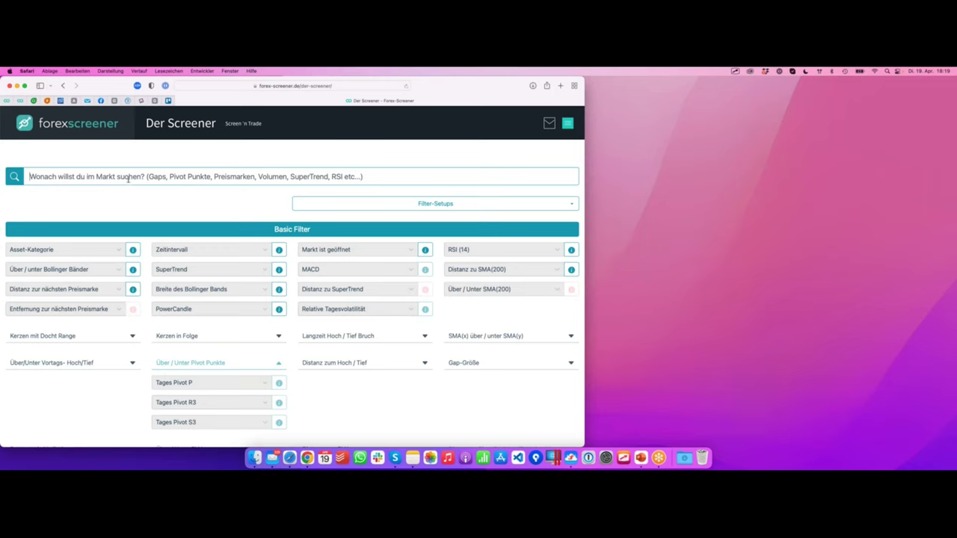
pyautogui.write('pivot')
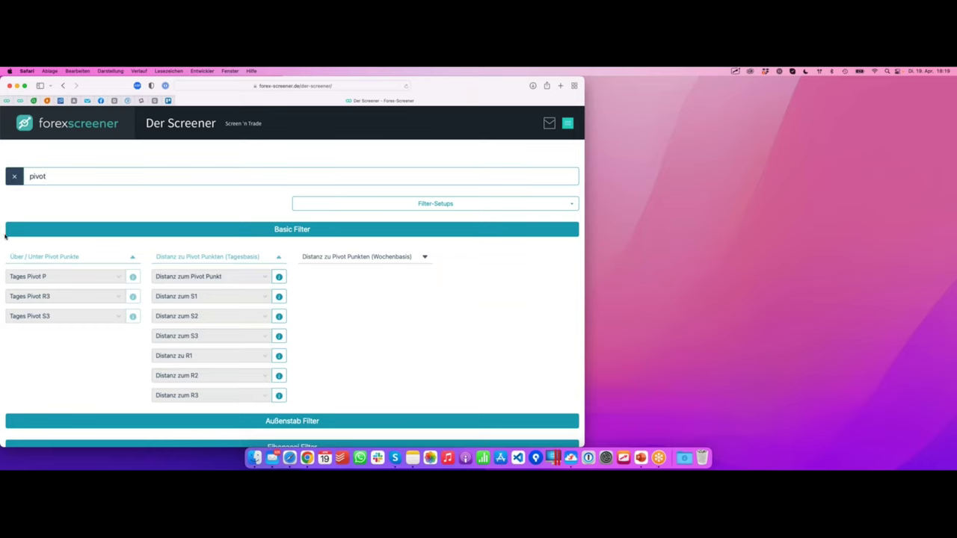
# Set the daily "Distanz zum Pivot Punkt" filter to "Distanz < 0.02%"
pyautogui.moveTo(4, 238); pyautogui.dragTo(9, 382)
pyautogui.moveTo(149, 243)
pyautogui.mouseDown()
pyautogui.moveTo(147, 277)
pyautogui.moveTo(148, 239)
pyautogui.moveTo(298, 240)
pyautogui.mouseUp()
pyautogui.click(222, 279)
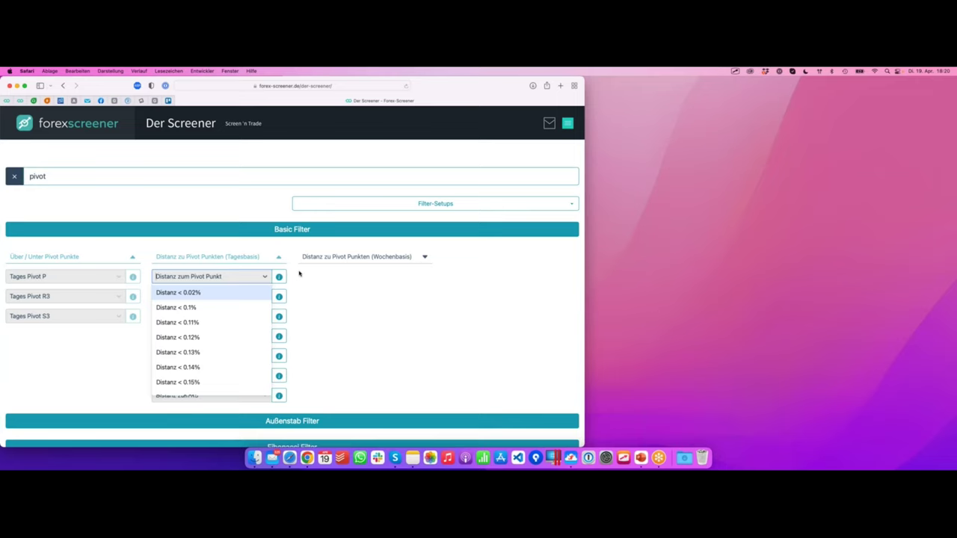
pyautogui.click(218, 294)
pyautogui.moveTo(154, 285); pyautogui.dragTo(213, 290)
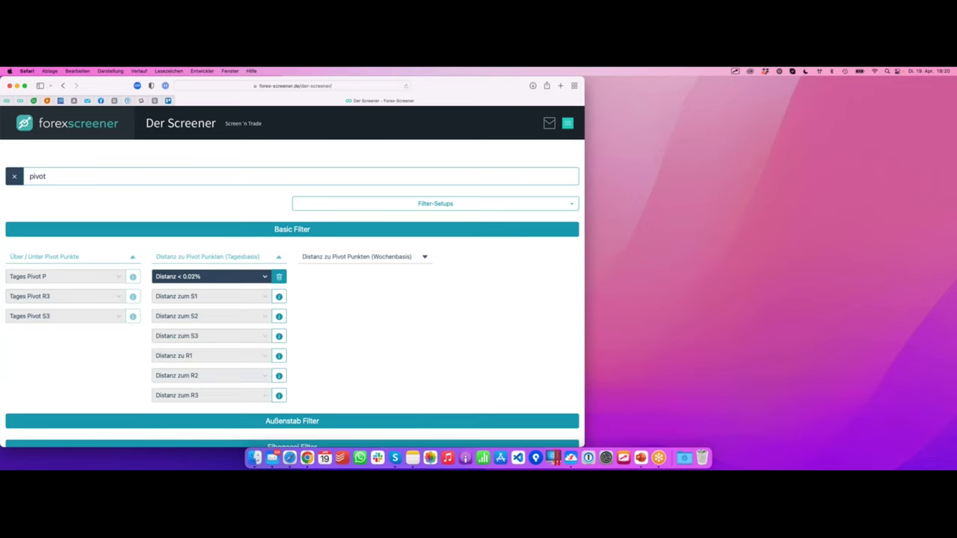
# Clear the filter search and look over the results matching the pivot point distance filter
pyautogui.click(16, 177)
pyautogui.scroll(-5, 220, 309)
pyautogui.scroll(3, 262, 314)
pyautogui.scroll(-8, 305, 320)
pyautogui.scroll(-10, 306, 321)
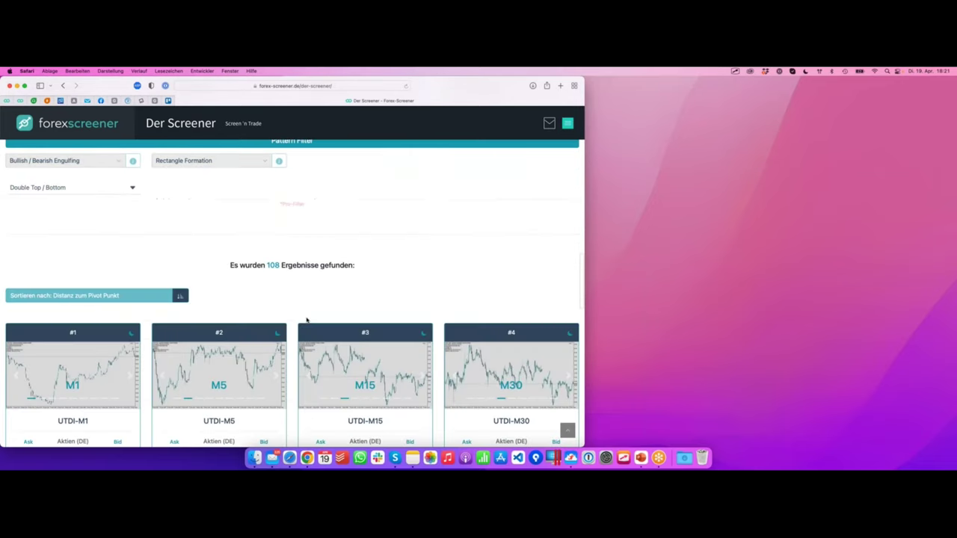
# Restrict the screener's Zeitintervall filter to M15
pyautogui.scroll(15, 306, 321)
pyautogui.scroll(6, 206, 250)
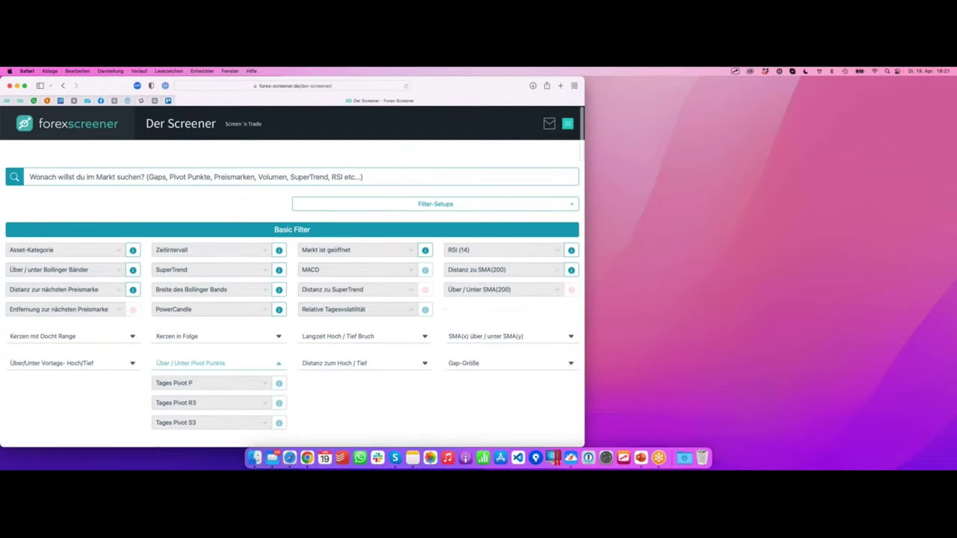
pyautogui.click(207, 248)
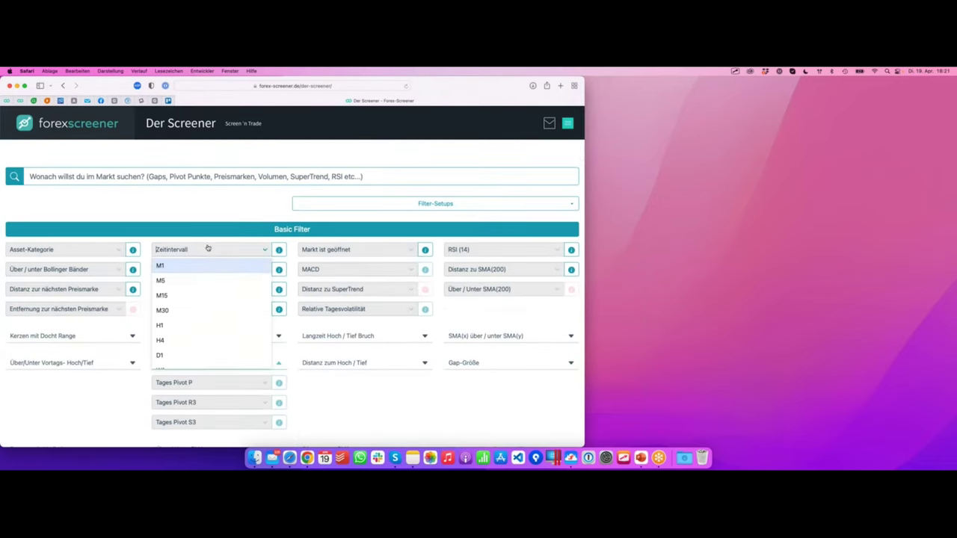
pyautogui.click(186, 297)
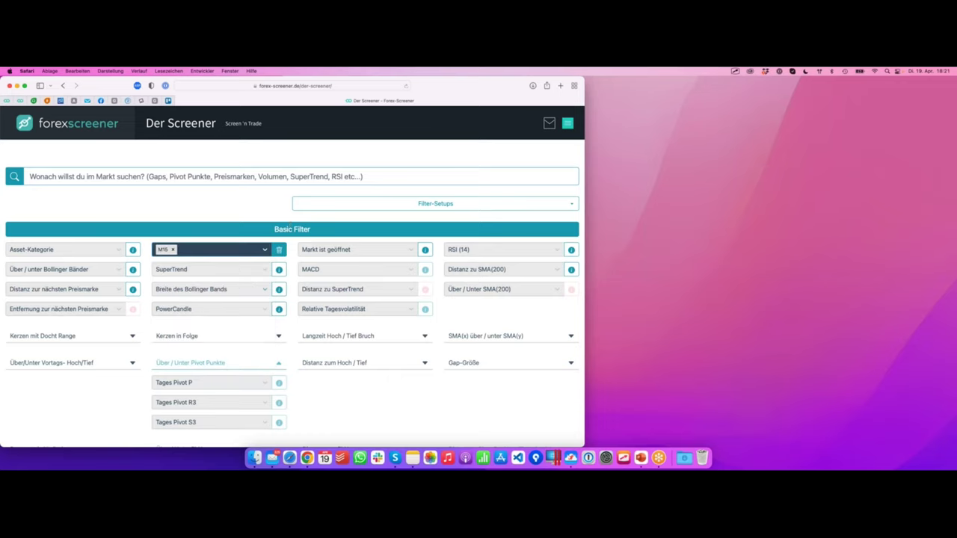
# Review the filtered M15 results and open the EURUSD-M15 result as a chart in MetaTrader 5
pyautogui.scroll(-6, 279, 241)
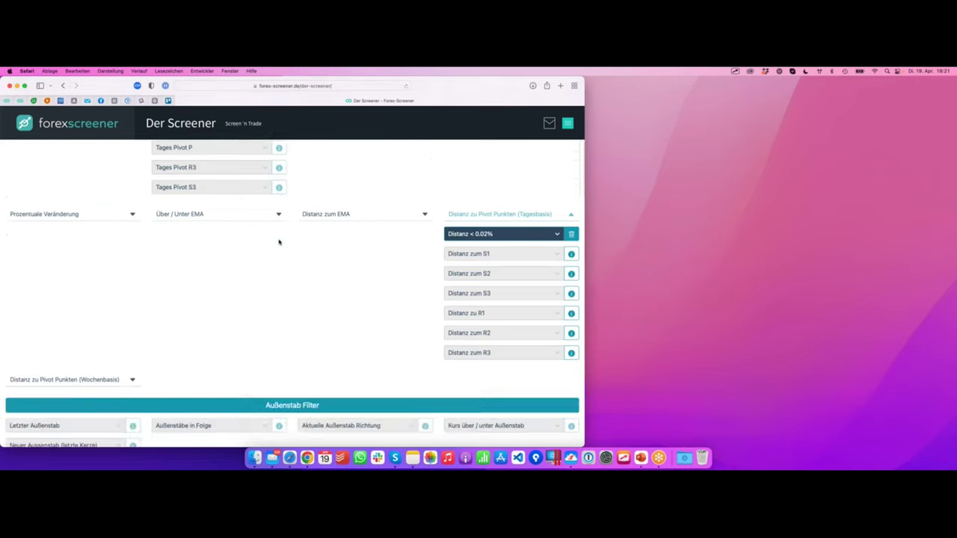
pyautogui.scroll(3, 278, 241)
pyautogui.scroll(4, 278, 243)
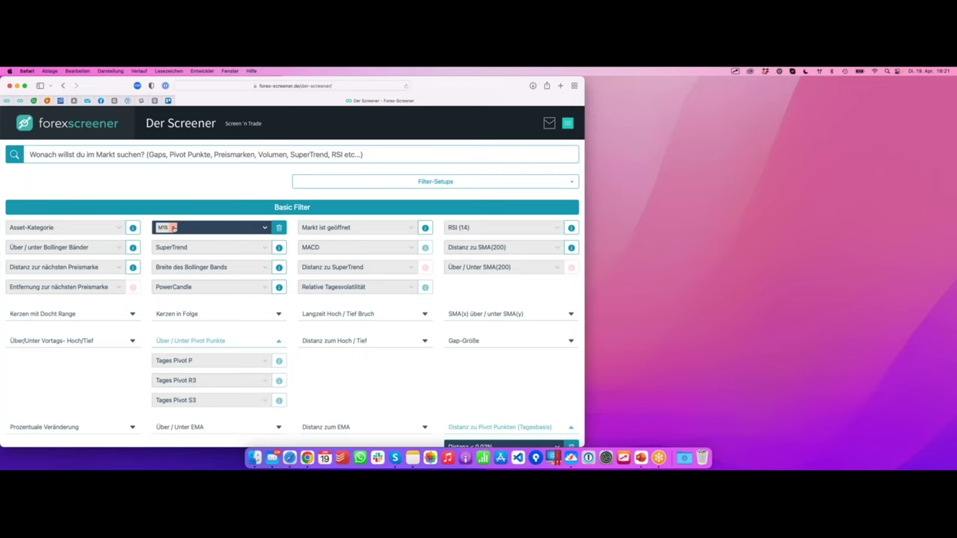
pyautogui.scroll(-5, 300, 254)
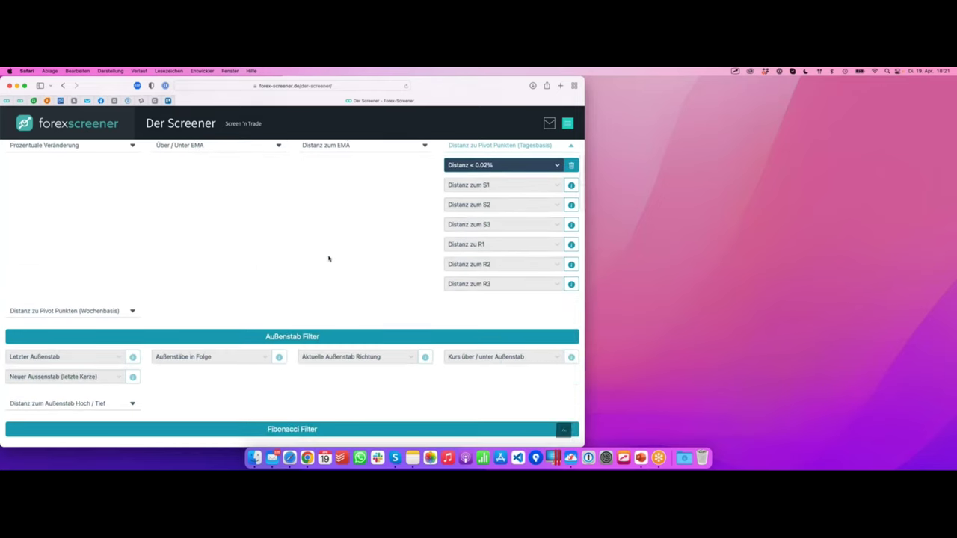
pyautogui.scroll(-15, 328, 259)
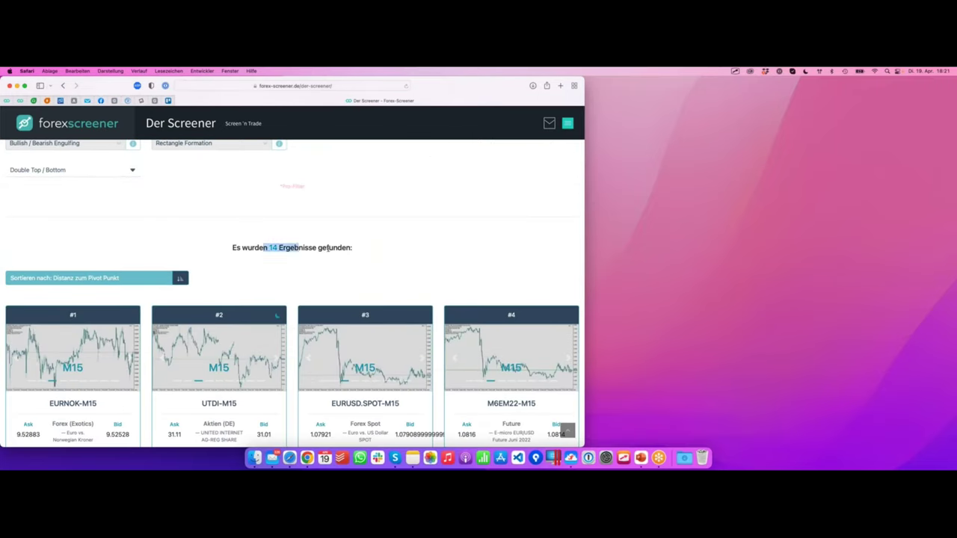
pyautogui.moveTo(295, 247); pyautogui.dragTo(349, 262)
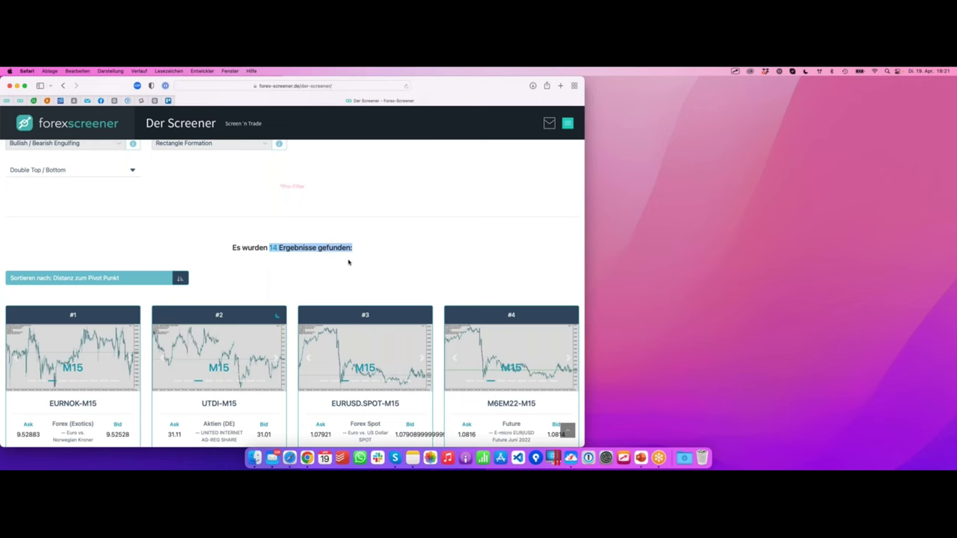
pyautogui.scroll(-5, 348, 262)
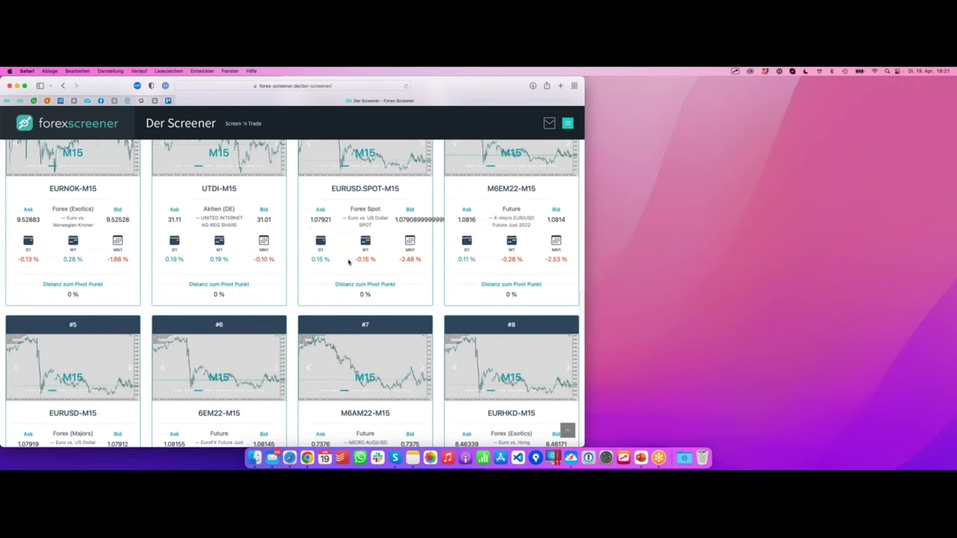
pyautogui.scroll(-2, 348, 262)
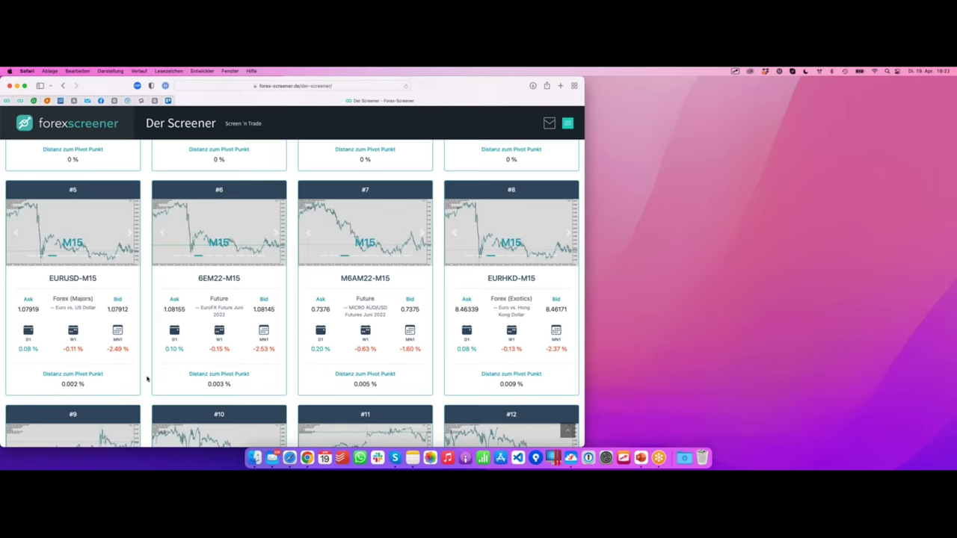
pyautogui.click(102, 291)
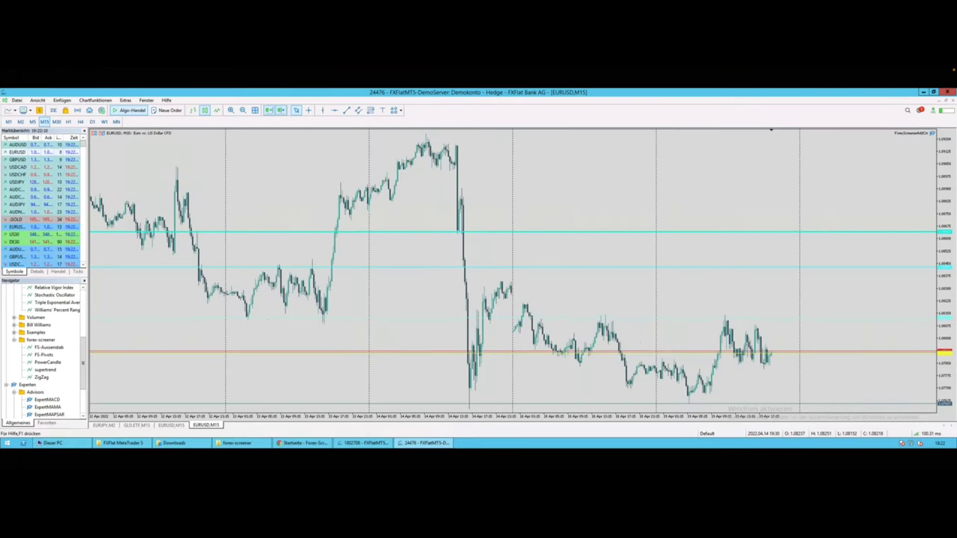
# Examine how price reacts at the pivot and R1 lines on the EURUSD M15 chart, and switch the chart to H1
pyautogui.moveTo(105, 144); pyautogui.dragTo(168, 142)
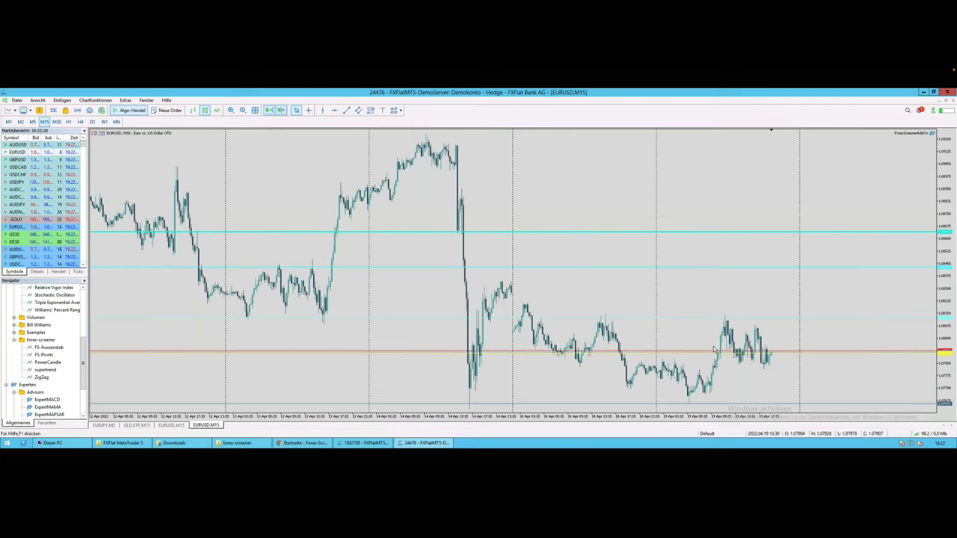
pyautogui.scroll(2, 696, 342)
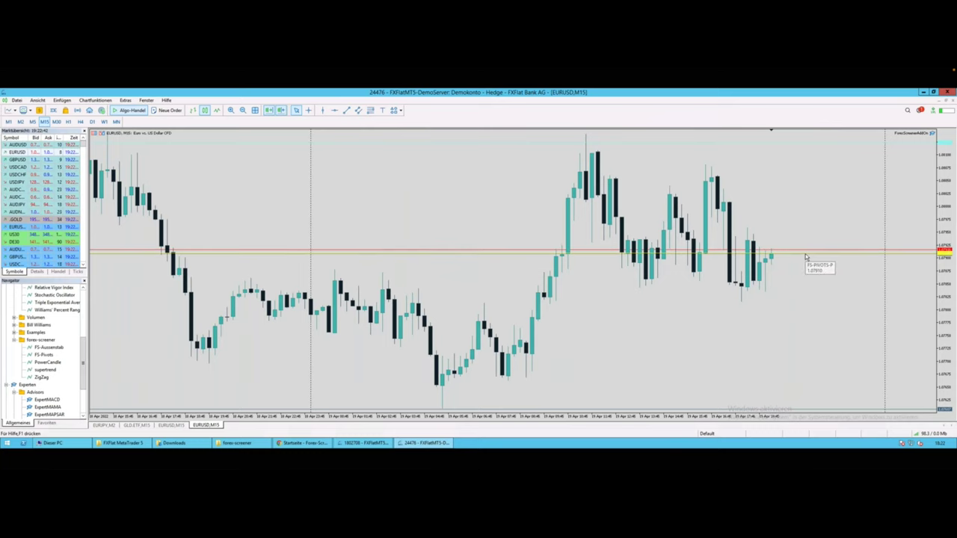
pyautogui.press('-')
pyautogui.press('-')
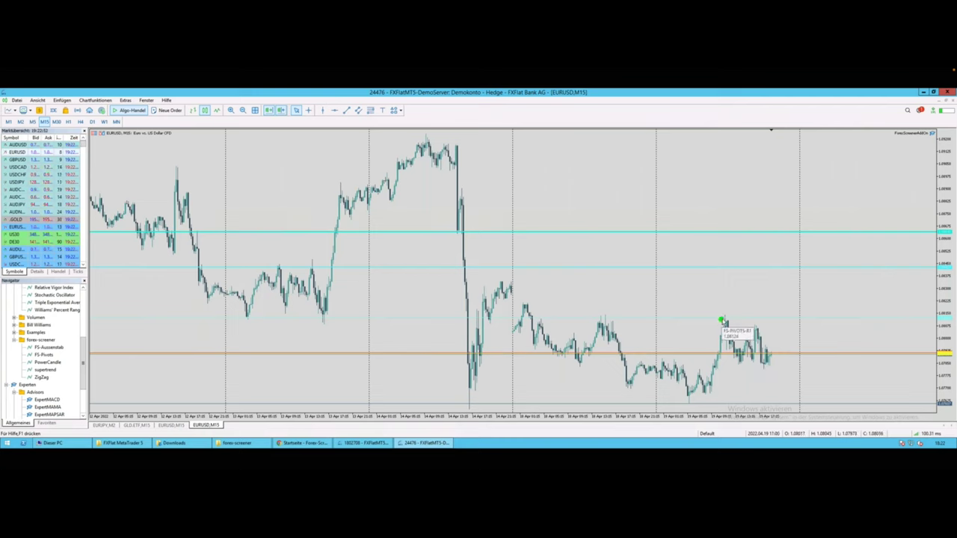
pyautogui.moveTo(733, 323)
pyautogui.mouseDown()
pyautogui.moveTo(719, 311)
pyautogui.moveTo(712, 322)
pyautogui.moveTo(722, 329)
pyautogui.moveTo(733, 315)
pyautogui.moveTo(726, 327)
pyautogui.mouseUp()
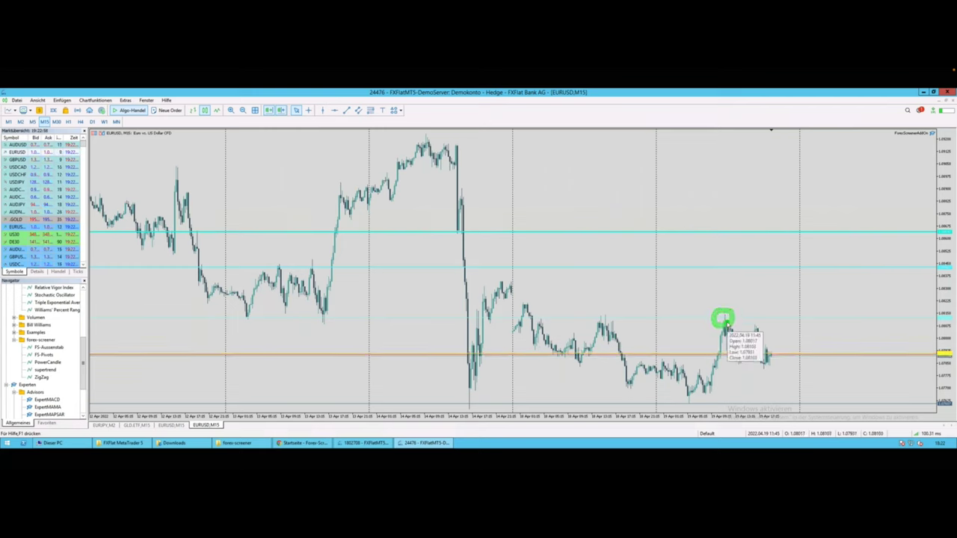
pyautogui.moveTo(726, 319); pyautogui.dragTo(737, 358)
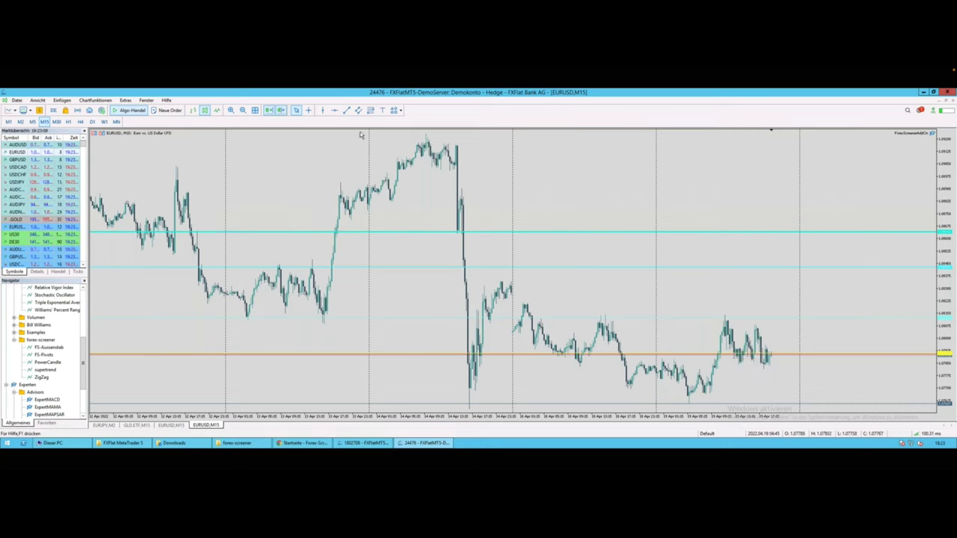
pyautogui.click(68, 122)
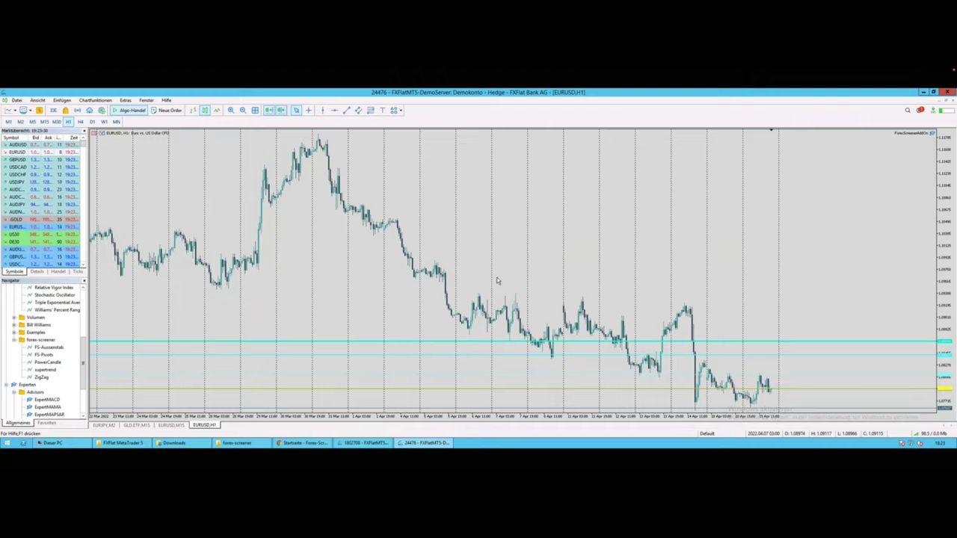
# Return to the screener in Safari and remove the daily "Distanz zum Pivot Punkt" filter
pyautogui.hotkey('ctrl', 'Left')
pyautogui.scroll(2, 292, 299)
pyautogui.scroll(20, 292, 300)
pyautogui.scroll(5, 422, 244)
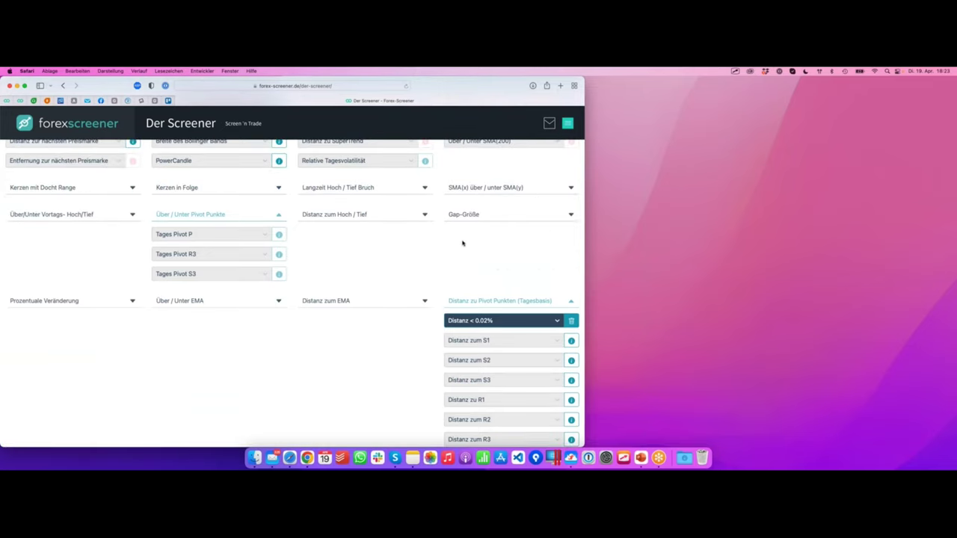
pyautogui.click(572, 320)
pyautogui.scroll(-1, 531, 310)
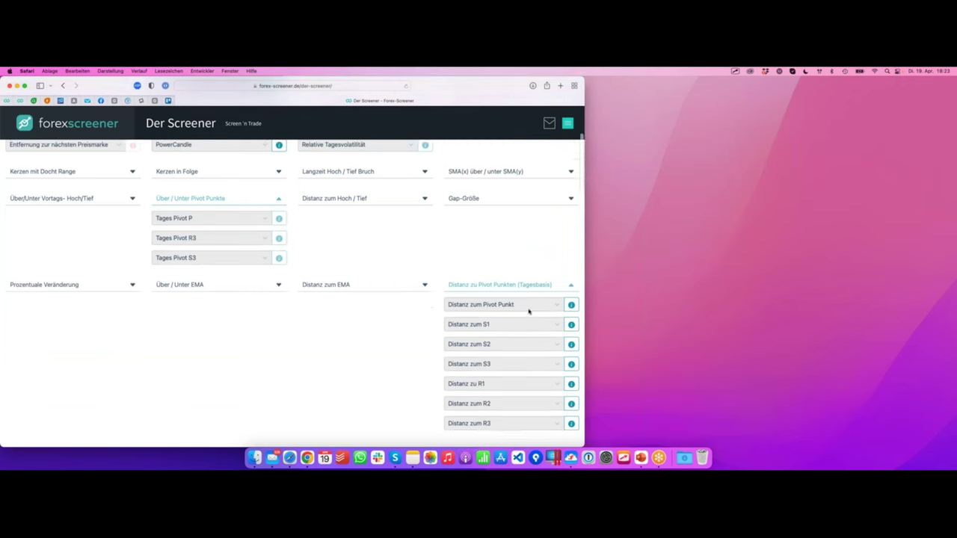
# Switch to MetaTrader 5 and inspect the central pivot and upper resistance lines on the EURUSD H1 chart
pyautogui.scroll(-1, 486, 262)
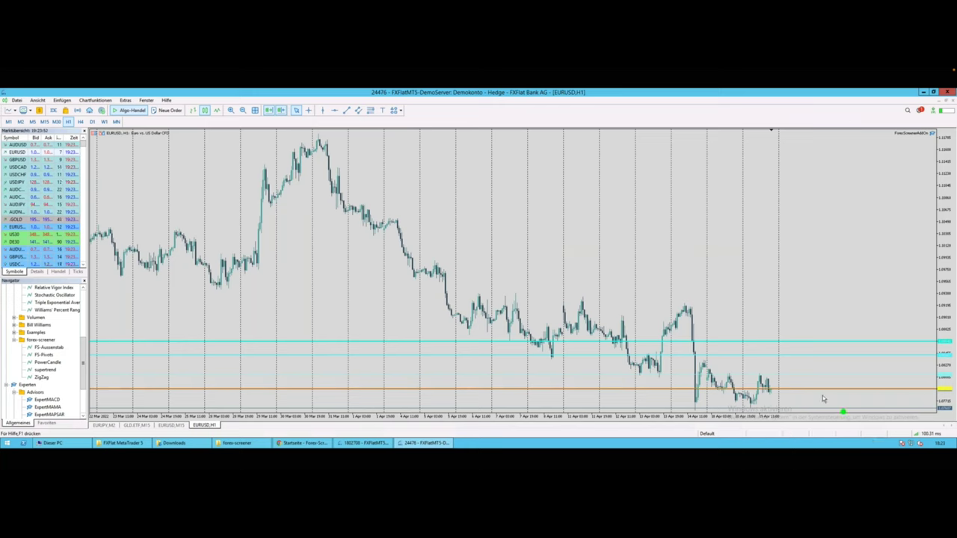
pyautogui.doubleClick(775, 390)
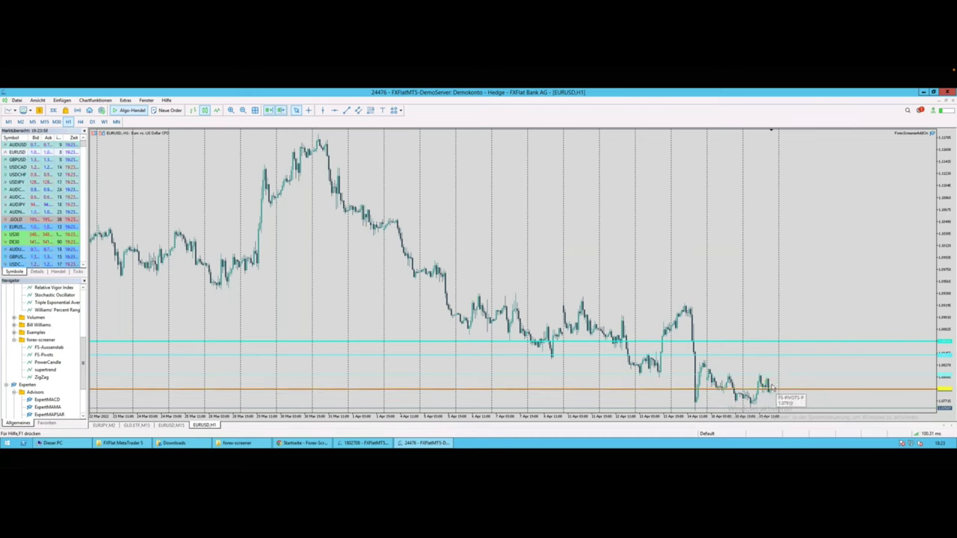
pyautogui.doubleClick(772, 342)
pyautogui.click(769, 342)
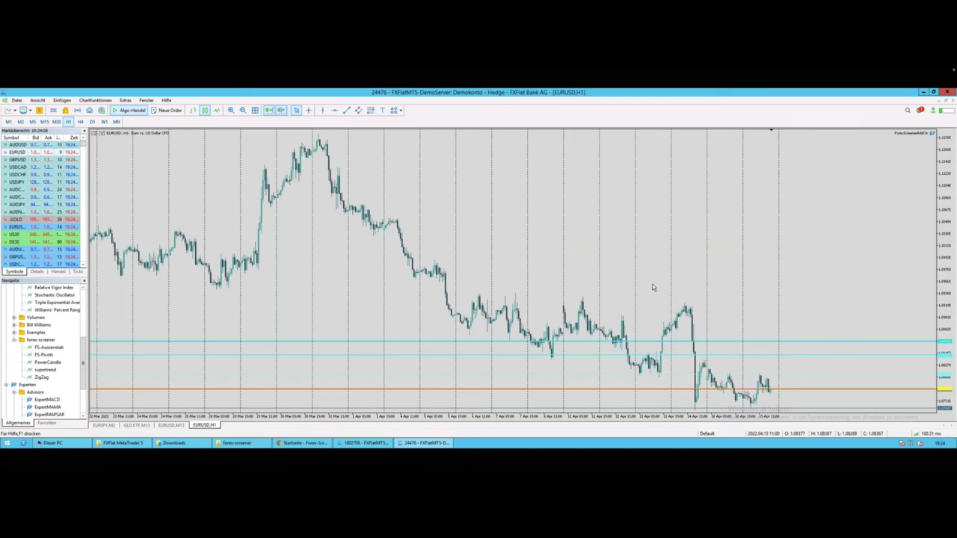
# Return to the screener in Safari and set the daily "Distanz zum R3" filter to "Distanz < 0.02%"
pyautogui.hotkey('ctrl', 'Left')
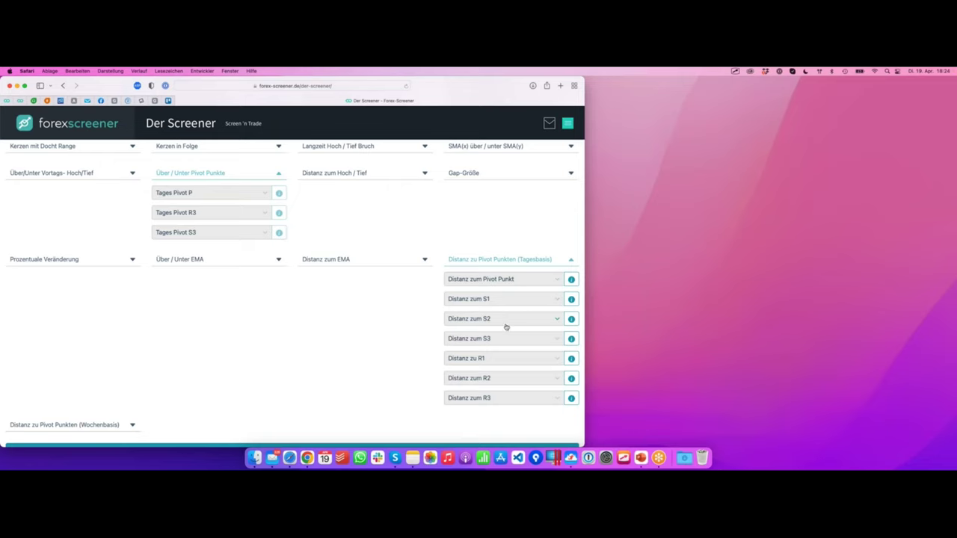
pyautogui.click(557, 398)
pyautogui.scroll(-1, 424, 330)
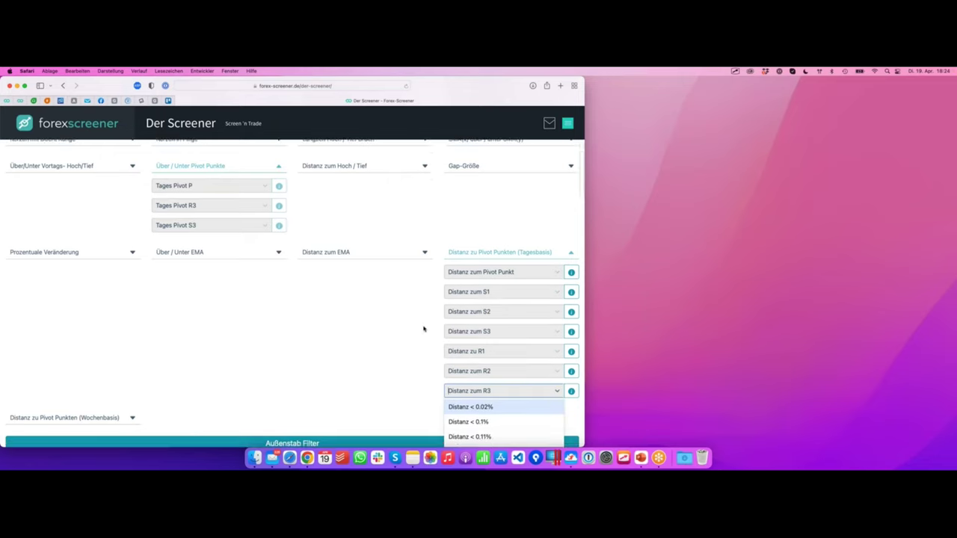
pyautogui.scroll(-3, 423, 329)
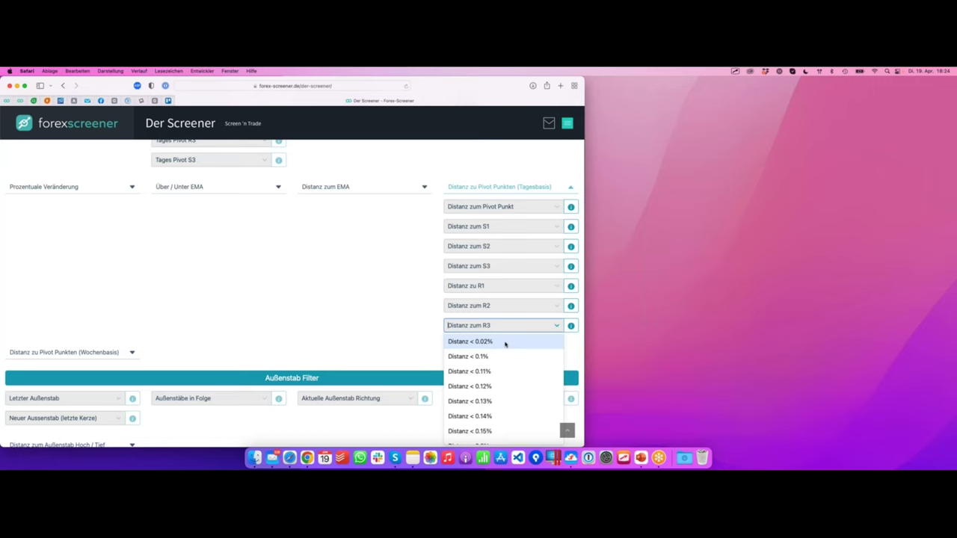
pyautogui.scroll(1, 501, 267)
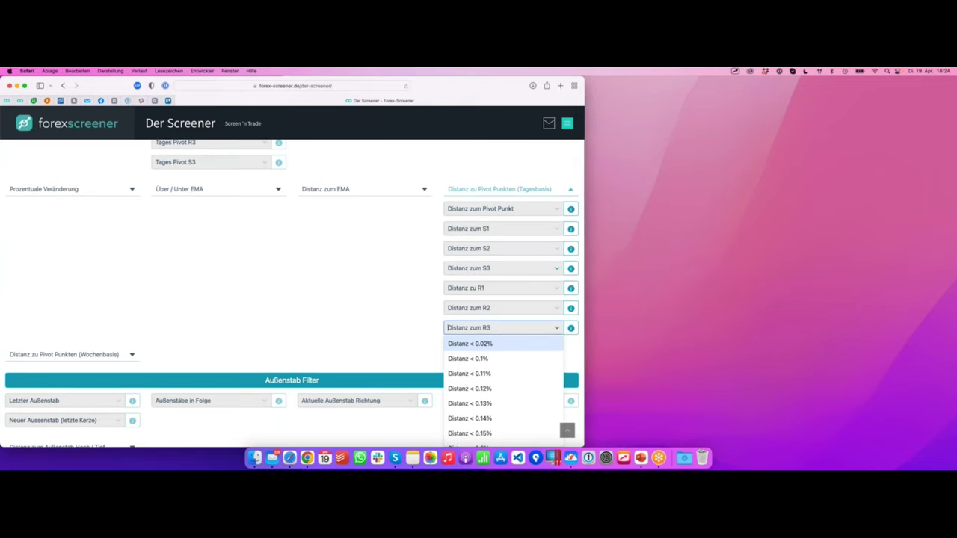
pyautogui.click(476, 344)
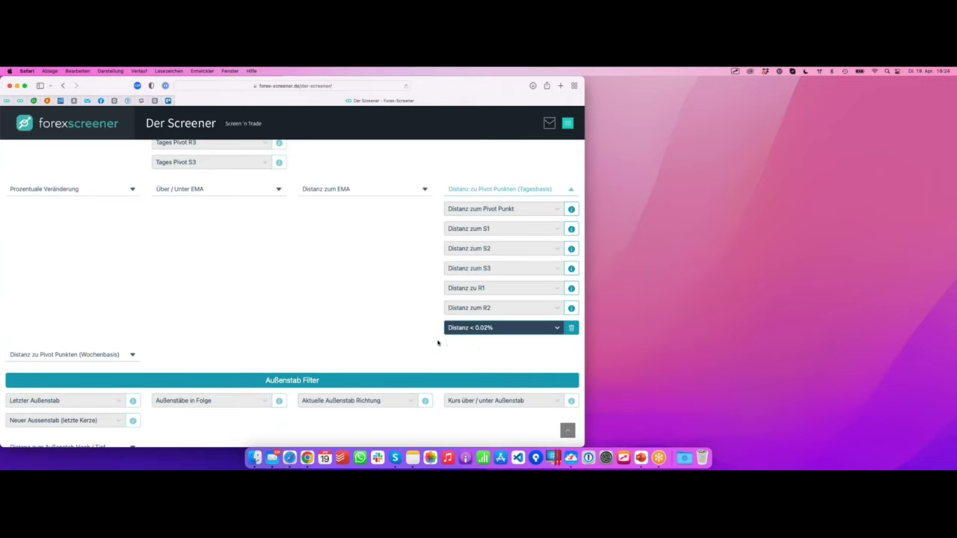
# Review the M15 results found by the R3 distance filter
pyautogui.scroll(-12, 438, 343)
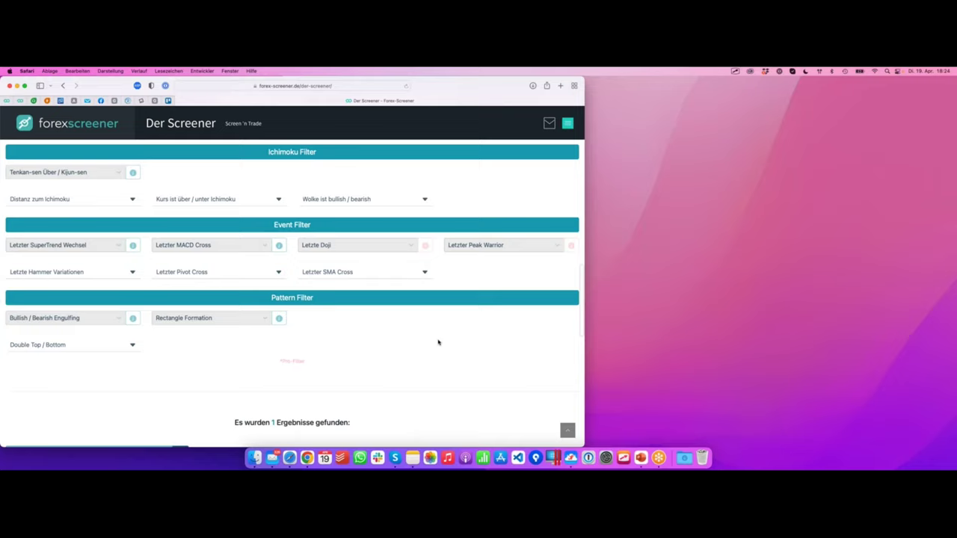
pyautogui.scroll(-5, 438, 343)
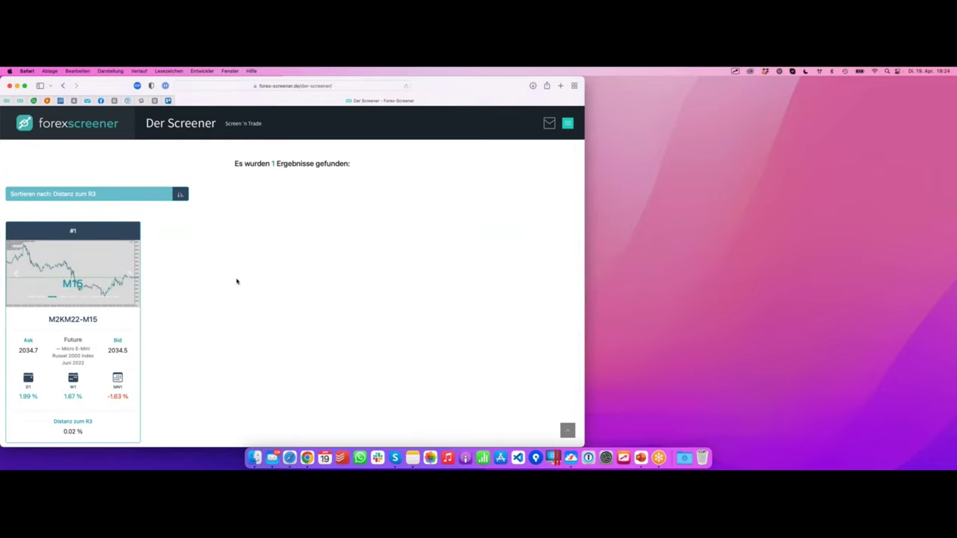
pyautogui.scroll(-2, 227, 279)
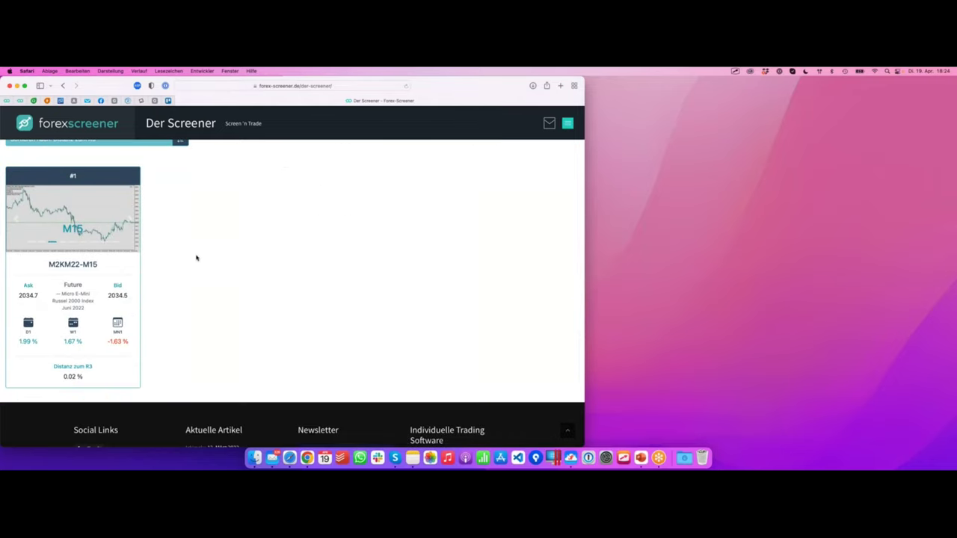
# Remove the daily R3 distance filter and set "Distanz zum S3" to "Distanz < 0.02%" instead
pyautogui.scroll(15, 197, 258)
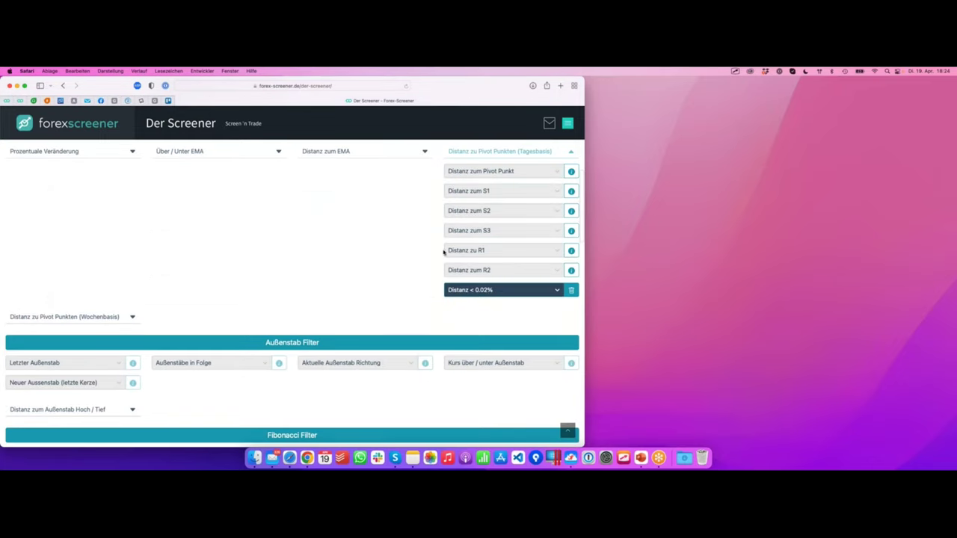
pyautogui.scroll(3, 440, 252)
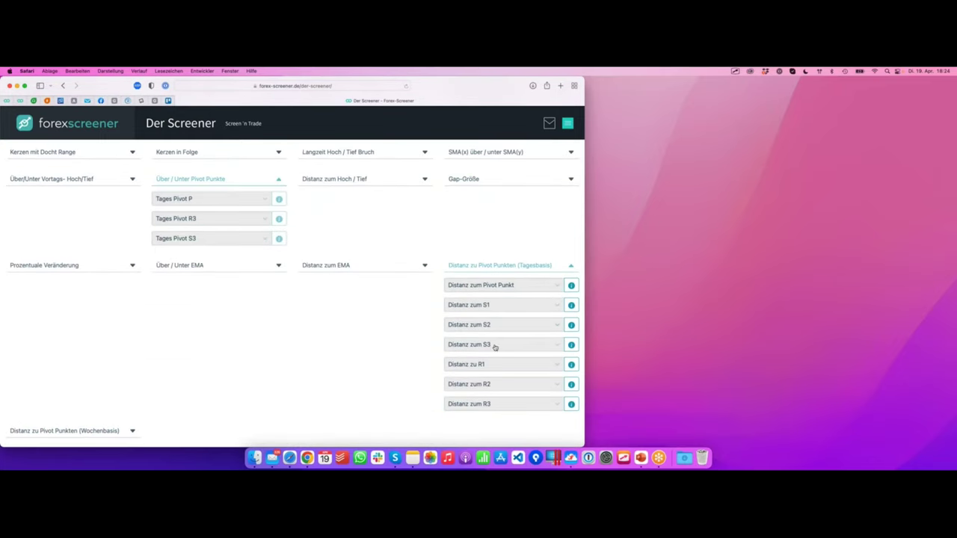
pyautogui.click(495, 347)
pyautogui.click(498, 360)
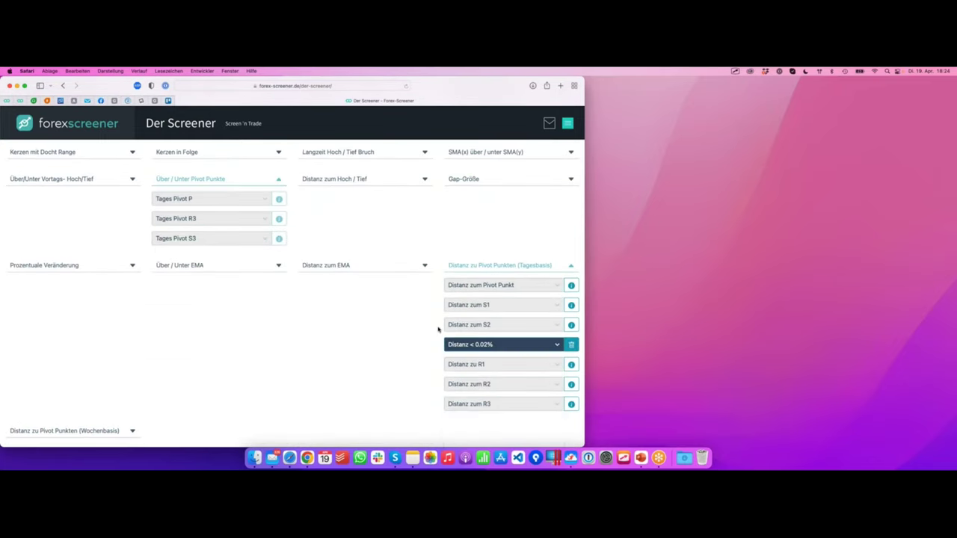
# Open the SDS1.ETF-M15 result of the S3 distance filter as a chart in MetaTrader 5
pyautogui.scroll(-15, 439, 329)
pyautogui.scroll(-4, 440, 329)
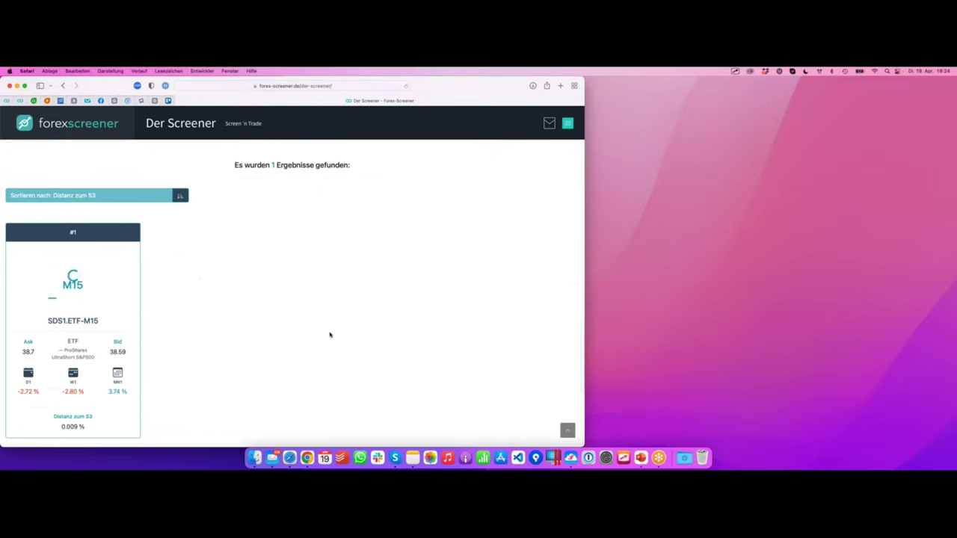
pyautogui.moveTo(103, 353)
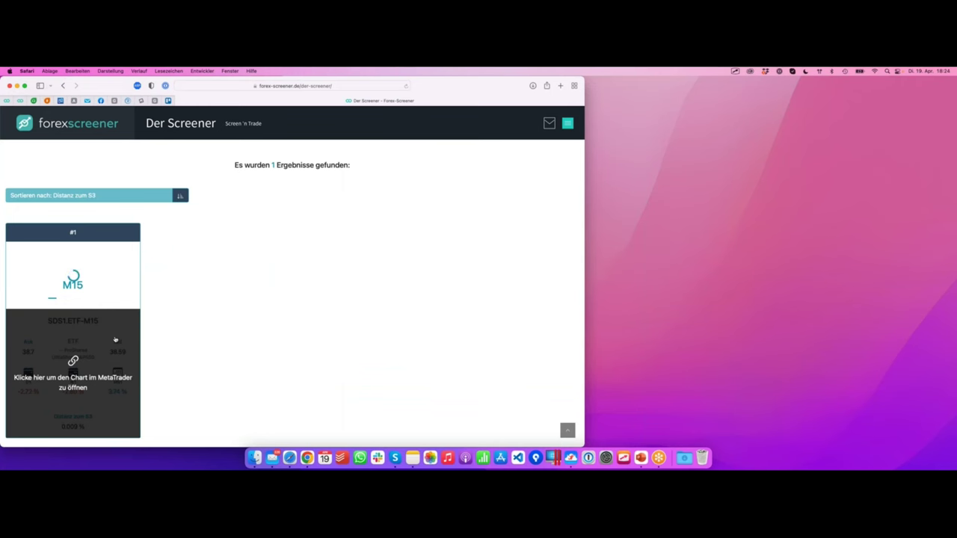
pyautogui.click(115, 341)
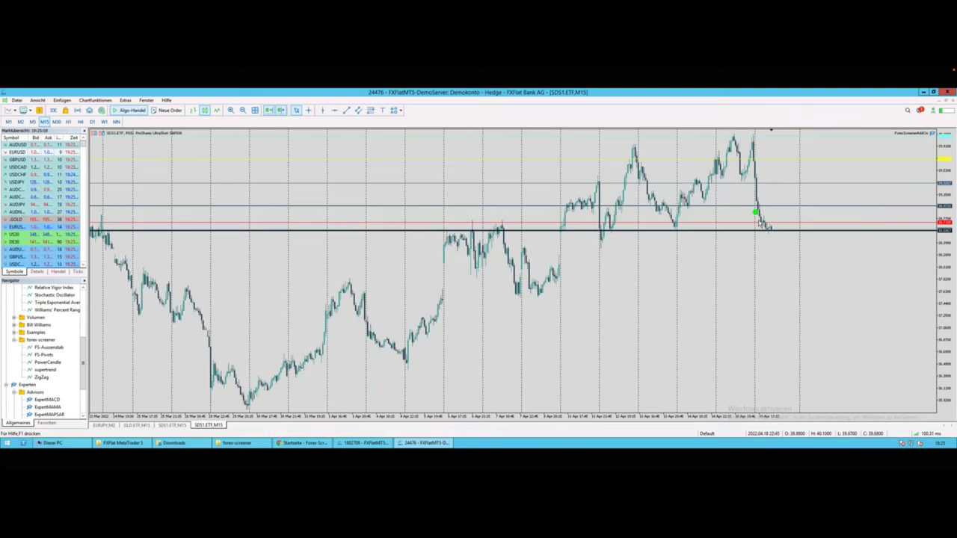
# Examine the recent price drop to the S3 line on the SDS1.ETF M15 chart and compare earlier lows near that level
pyautogui.moveTo(753, 146); pyautogui.dragTo(766, 226)
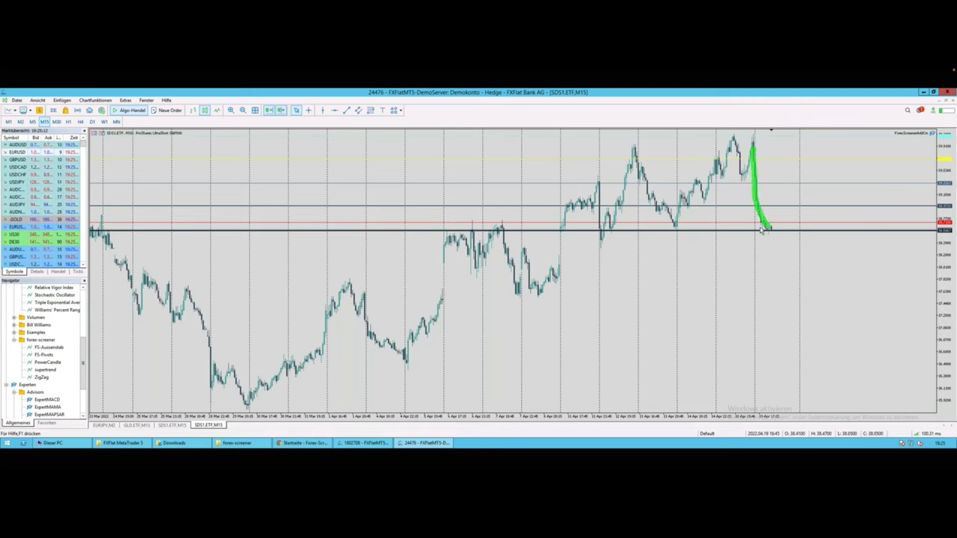
pyautogui.moveTo(762, 146)
pyautogui.mouseDown()
pyautogui.moveTo(756, 172)
pyautogui.moveTo(780, 228)
pyautogui.mouseUp()
pyautogui.click(635, 235)
pyautogui.click(725, 230)
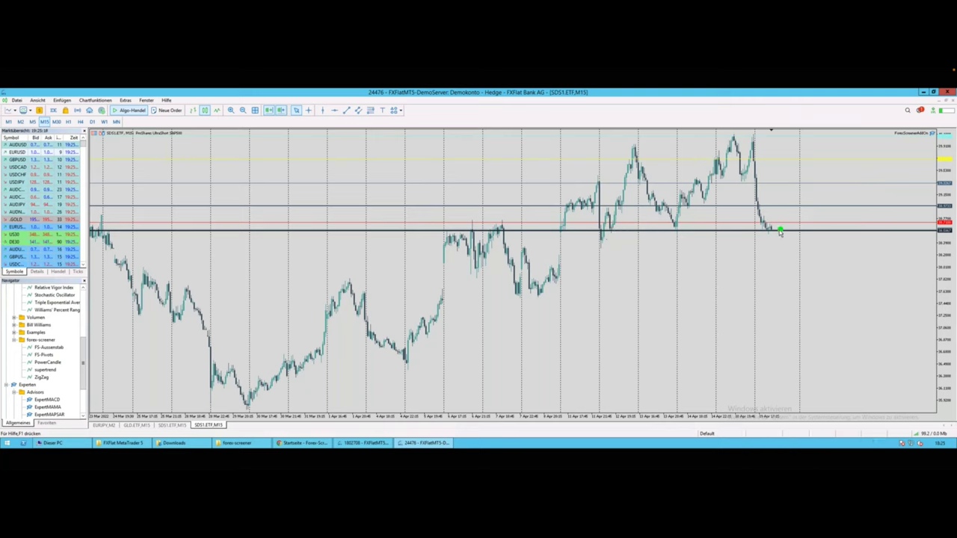
pyautogui.click(678, 233)
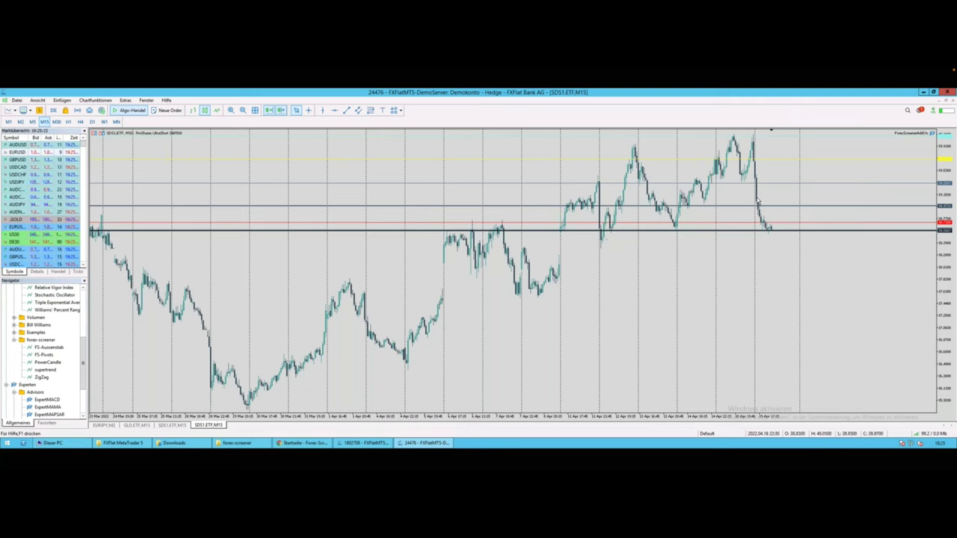
pyautogui.click(677, 236)
pyautogui.click(604, 238)
pyautogui.click(599, 226)
pyautogui.moveTo(598, 216); pyautogui.dragTo(602, 247)
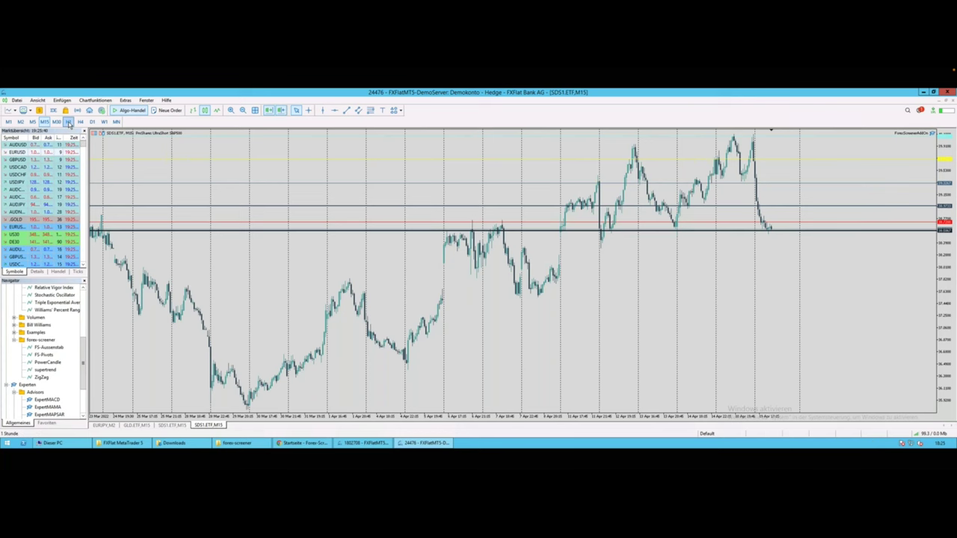
# Switch the SDS1.ETF chart to H1 and examine the recent highs around the central pivot line
pyautogui.click(68, 121)
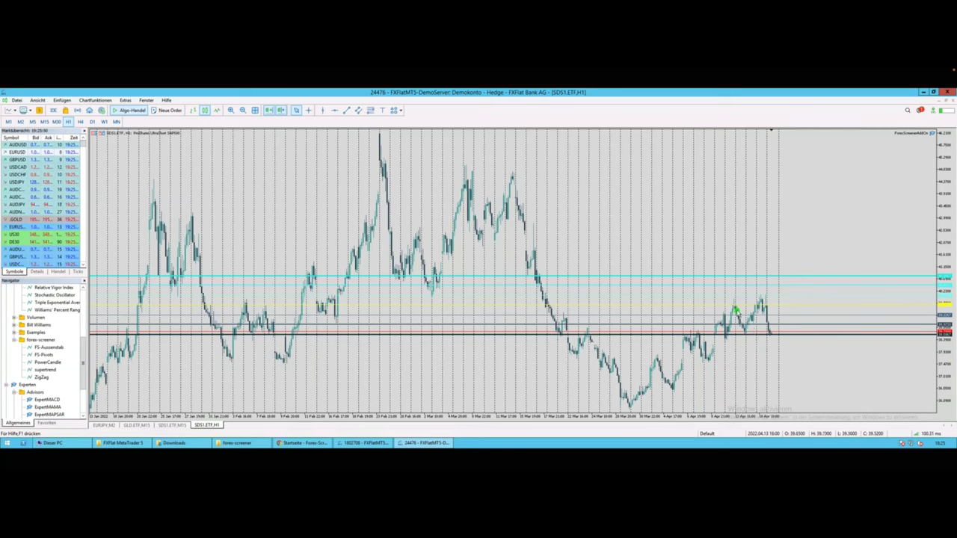
pyautogui.click(764, 303)
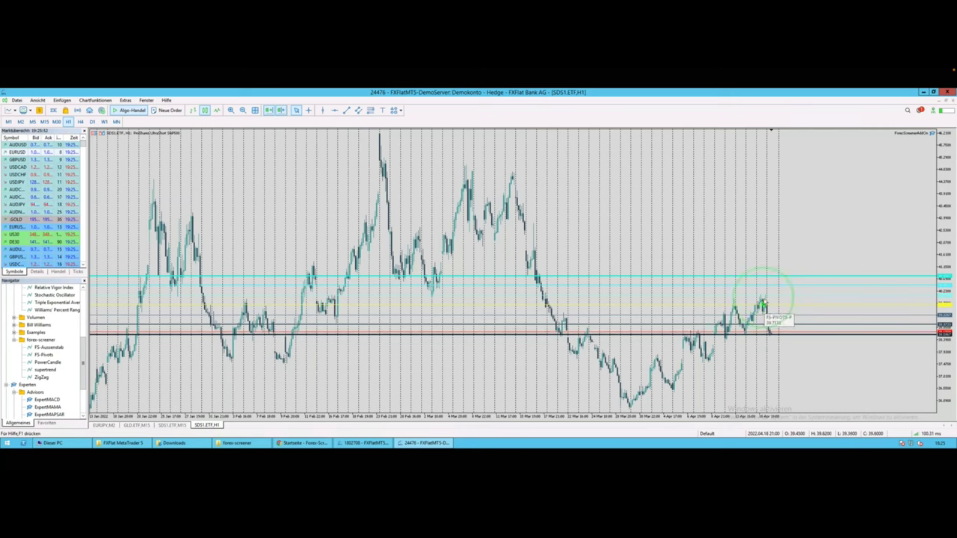
pyautogui.click(763, 299)
pyautogui.click(736, 301)
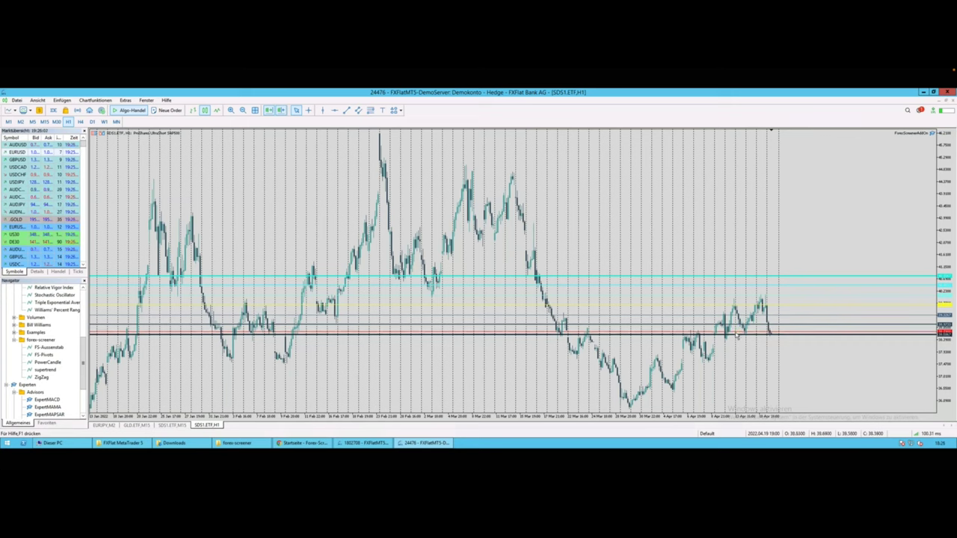
# Examine the S2 and S3 support zone on the SDS1.ETF H1 chart and the possible rebound from it
pyautogui.moveTo(699, 345)
pyautogui.mouseDown()
pyautogui.moveTo(726, 315)
pyautogui.moveTo(735, 326)
pyautogui.moveTo(740, 307)
pyautogui.moveTo(748, 329)
pyautogui.moveTo(766, 301)
pyautogui.moveTo(771, 333)
pyautogui.mouseUp()
pyautogui.moveTo(762, 318); pyautogui.dragTo(756, 312)
pyautogui.click(765, 298)
pyautogui.click(769, 336)
pyautogui.moveTo(769, 336)
pyautogui.mouseDown()
pyautogui.moveTo(752, 336)
pyautogui.moveTo(665, 399)
pyautogui.moveTo(775, 311)
pyautogui.mouseUp()
pyautogui.moveTo(770, 335); pyautogui.dragTo(796, 267)
pyautogui.moveTo(747, 338)
pyautogui.mouseDown()
pyautogui.moveTo(737, 333)
pyautogui.moveTo(763, 352)
pyautogui.mouseUp()
pyautogui.moveTo(770, 335); pyautogui.dragTo(784, 301)
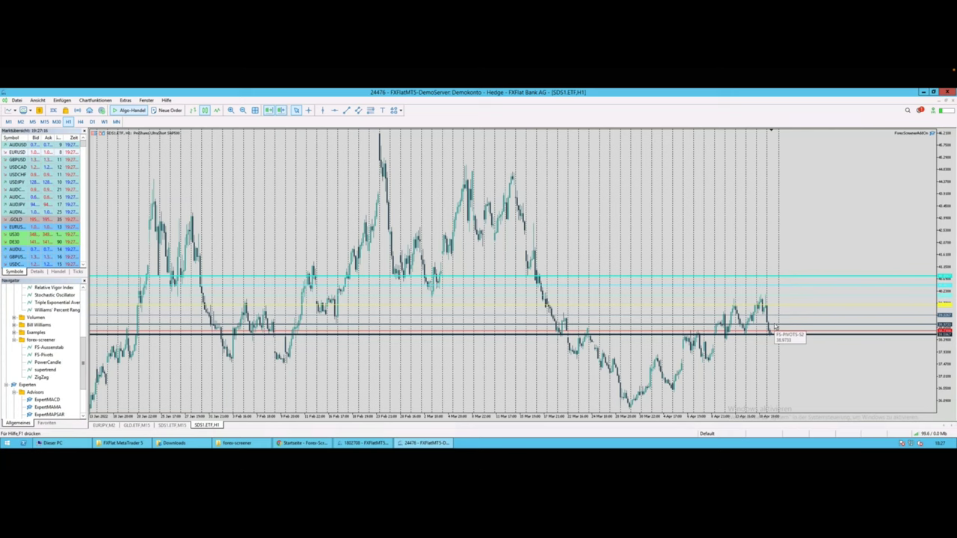
pyautogui.click(775, 327)
pyautogui.click(779, 321)
pyautogui.click(778, 327)
pyautogui.click(773, 331)
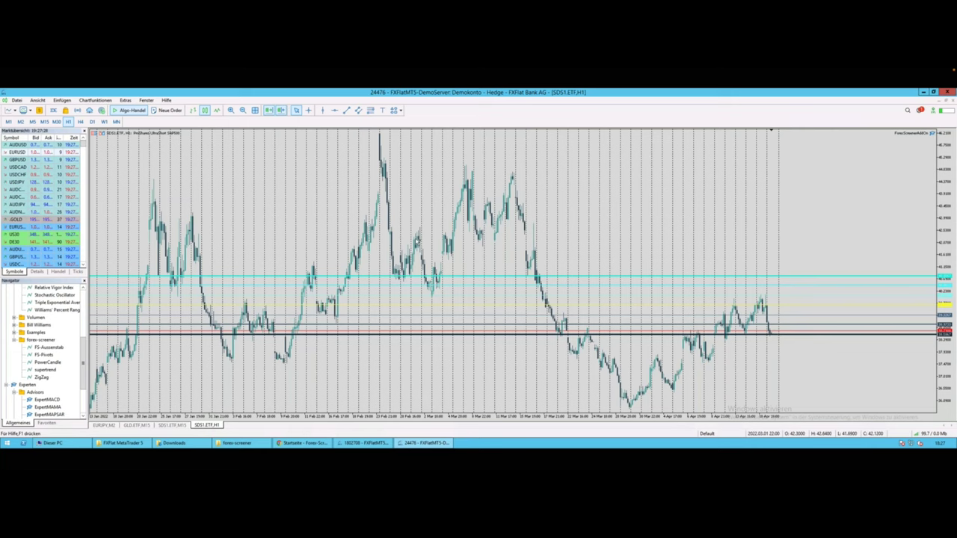
# Return to the screener in Safari and remove the daily "Distanz zum S3" filter
pyautogui.hotkey('ctrl', 'Left')
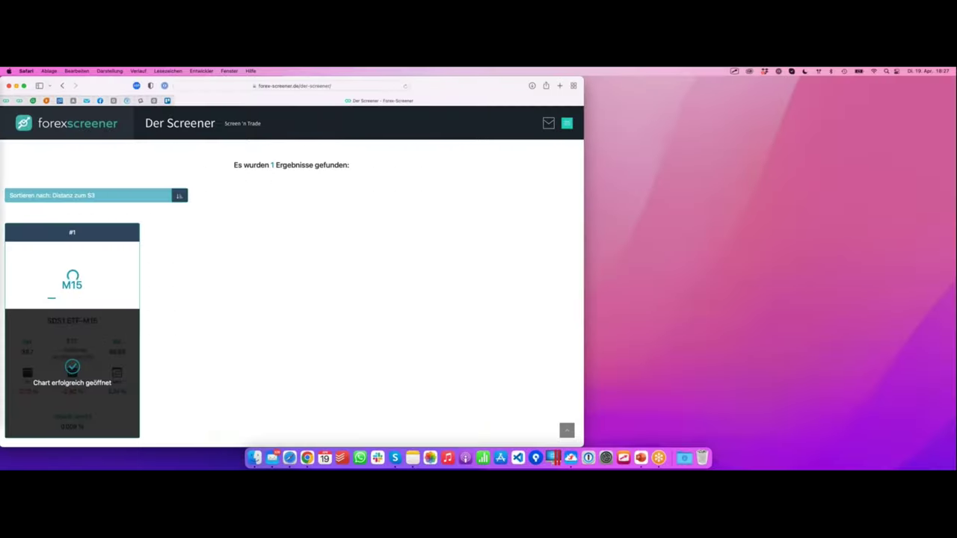
pyautogui.scroll(10, 185, 244)
pyautogui.scroll(-6, 185, 247)
pyautogui.scroll(-2, 186, 249)
pyautogui.scroll(10, 184, 247)
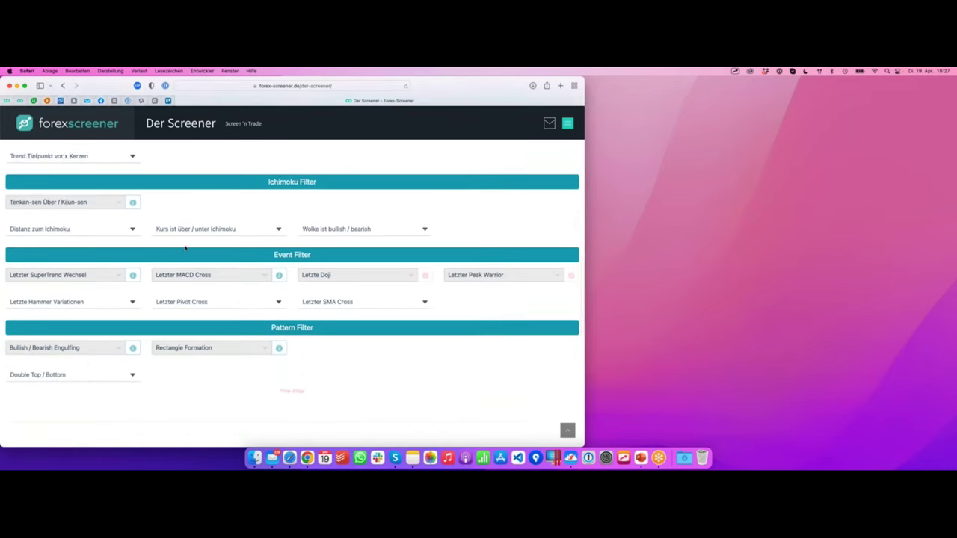
pyautogui.click(571, 330)
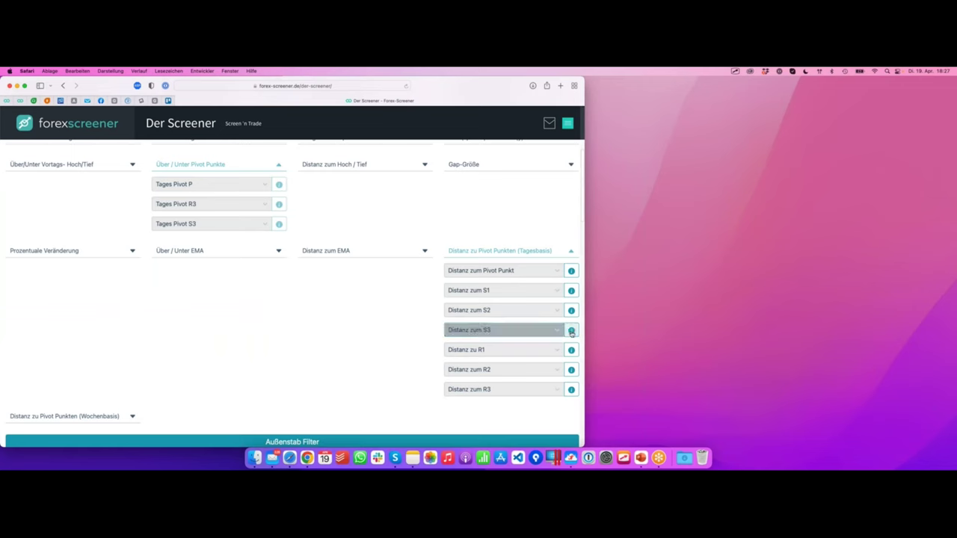
# Clear the "Zeitintervall" filter and select M15 for it again
pyautogui.scroll(1, 354, 260)
pyautogui.scroll(4, 354, 259)
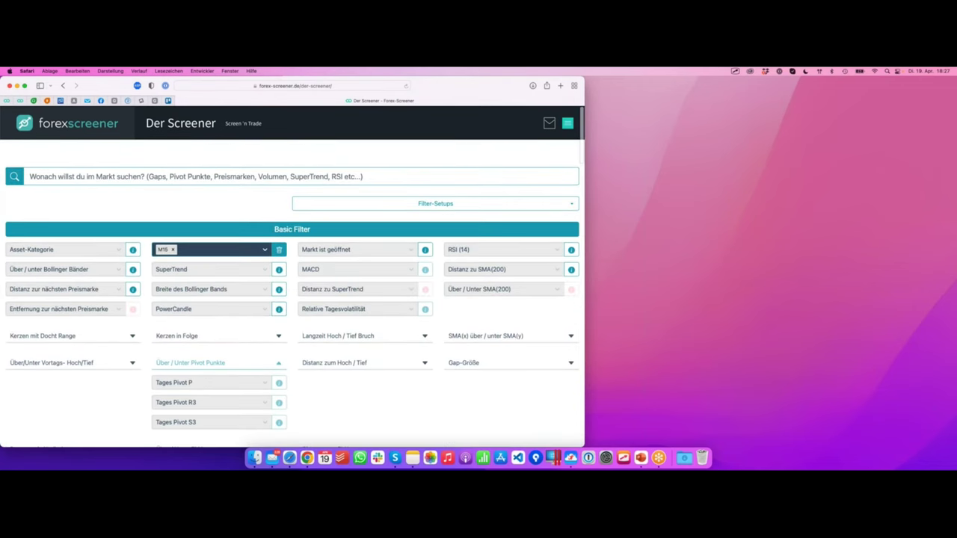
pyautogui.click(281, 254)
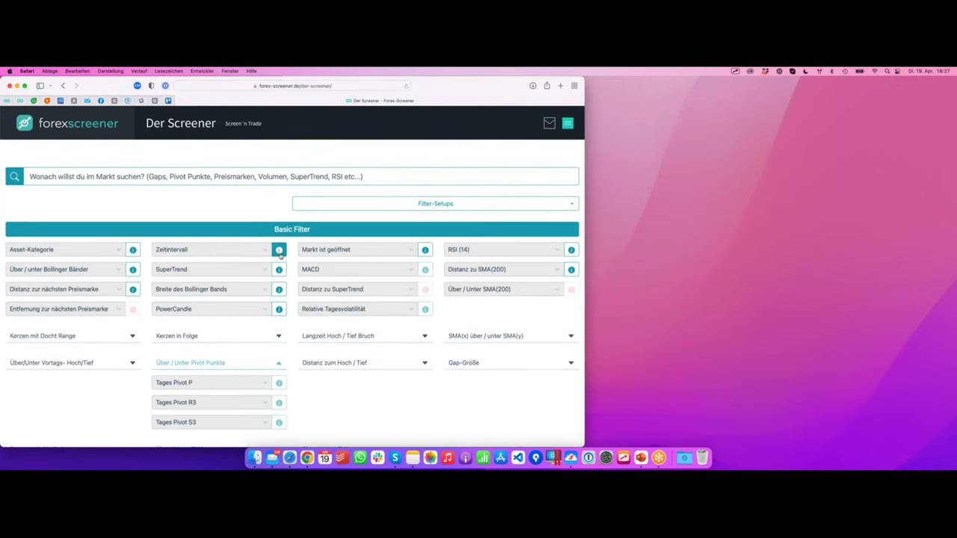
pyautogui.click(190, 250)
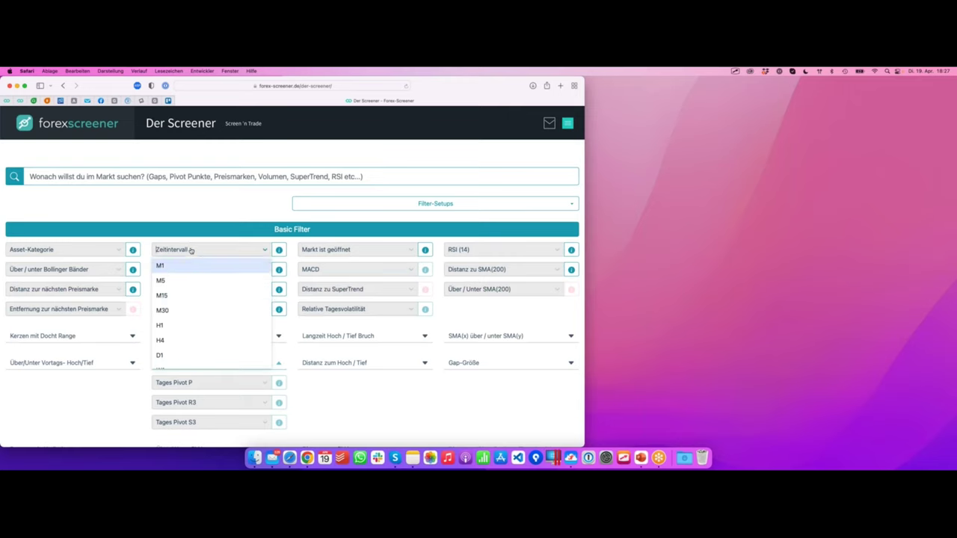
pyautogui.click(188, 298)
# Set the daily "Distanz zum S3" filter to "Distanz < 0.02%"
pyautogui.scroll(-10, 408, 272)
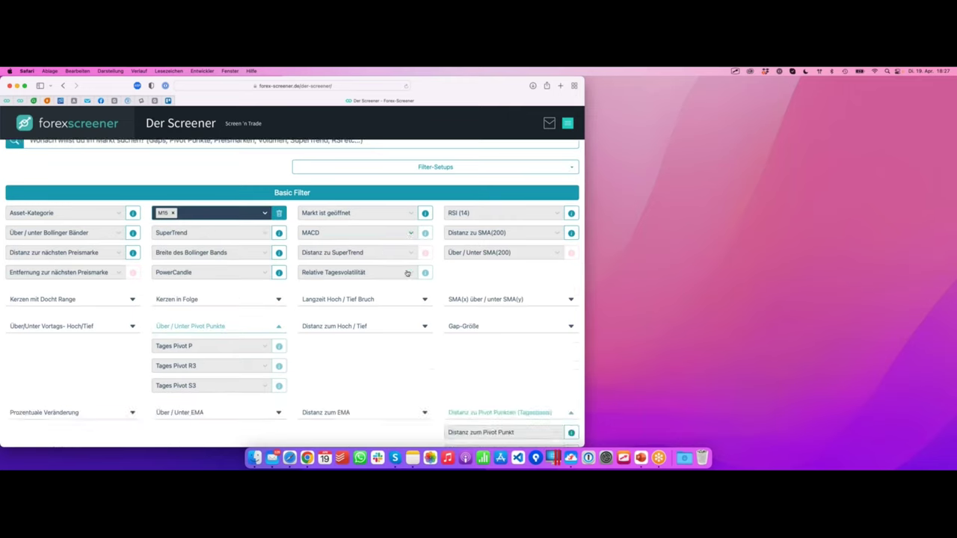
pyautogui.scroll(4, 406, 272)
pyautogui.click(512, 265)
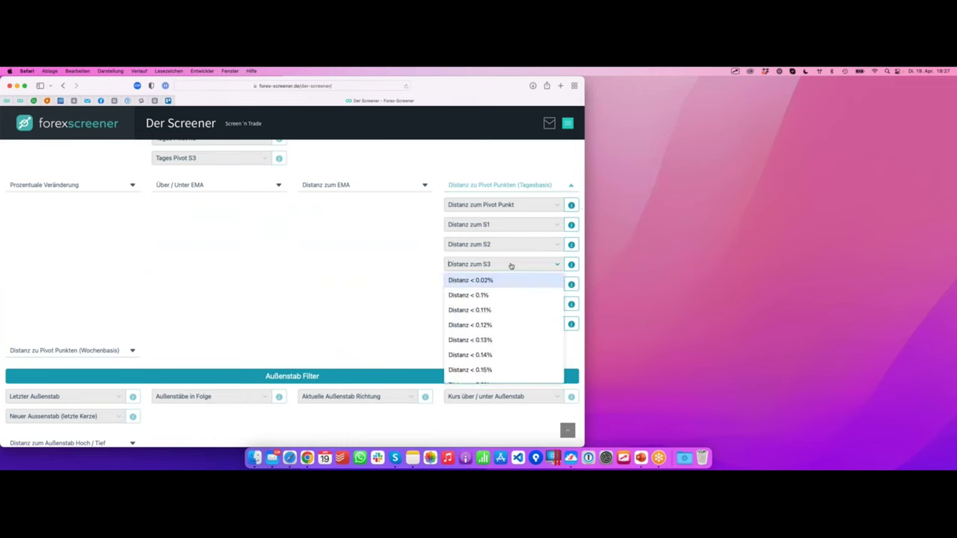
pyautogui.click(493, 281)
# Restrict the "Asset-Kategorie" filter to "Forex (Majors)"
pyautogui.scroll(5, 256, 254)
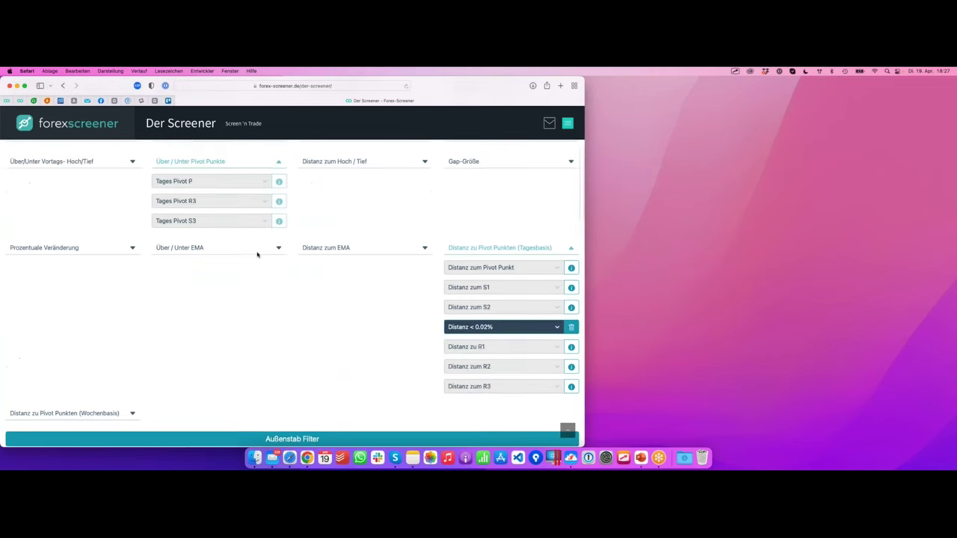
pyautogui.scroll(1, 144, 245)
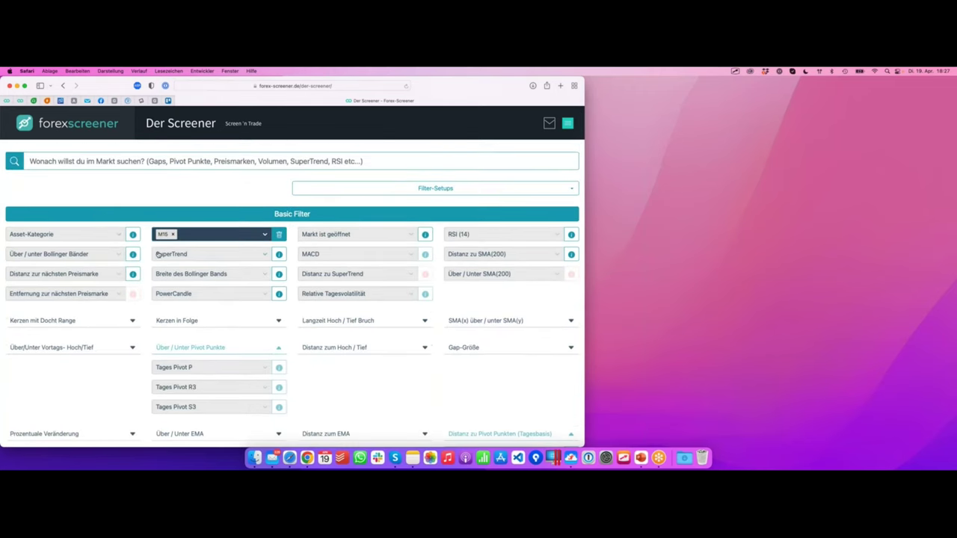
pyautogui.click(79, 235)
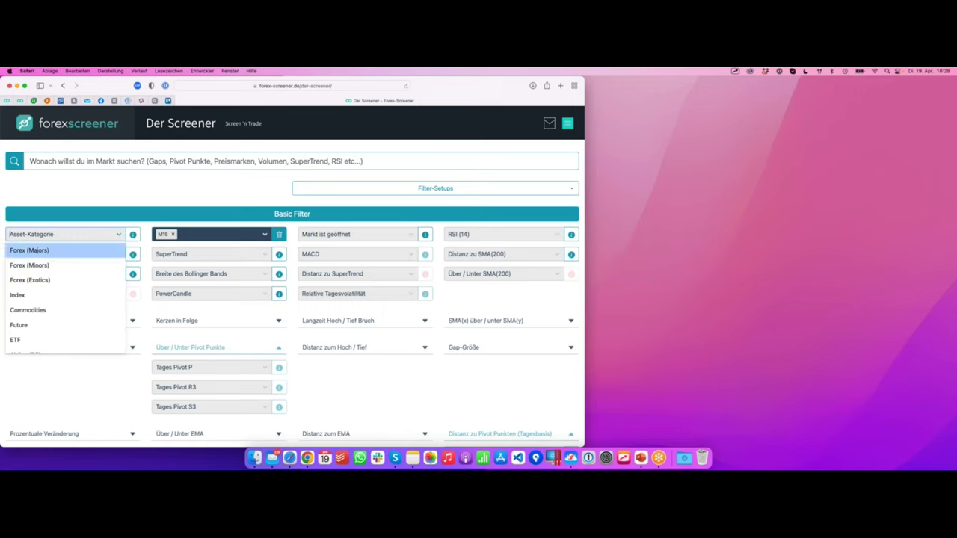
pyautogui.click(40, 256)
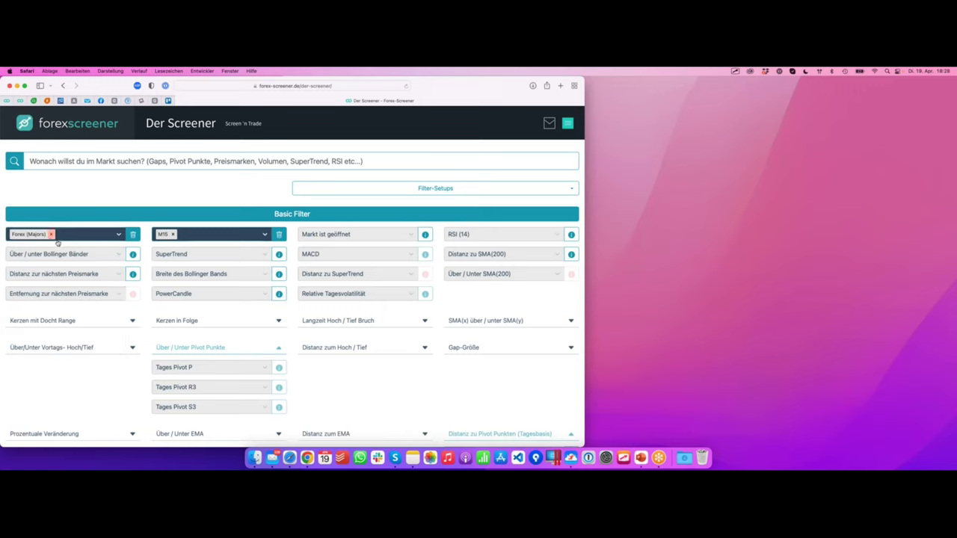
# Add "Aktien (DE)" and "Index" to the "Asset-Kategorie" filter alongside "Forex (Majors)"
pyautogui.click(67, 235)
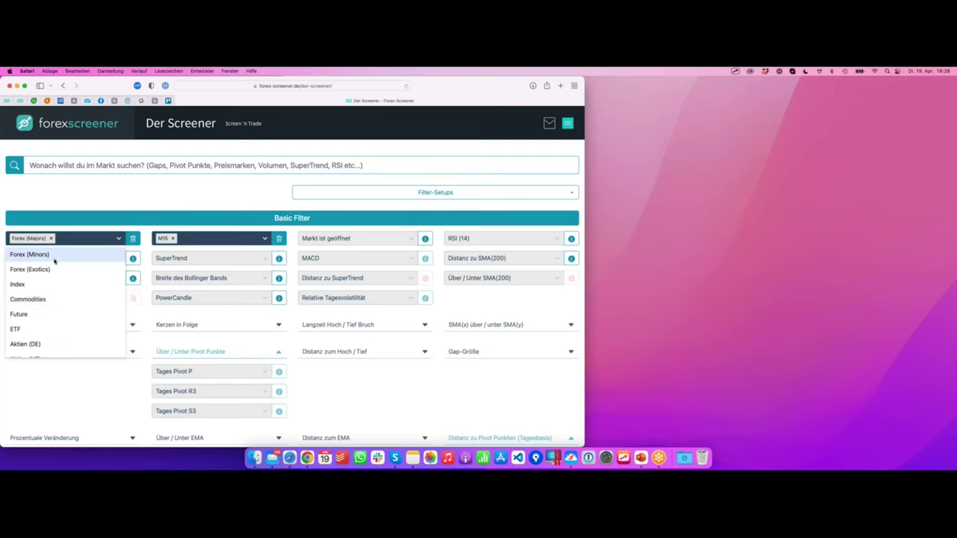
pyautogui.scroll(-3, 62, 282)
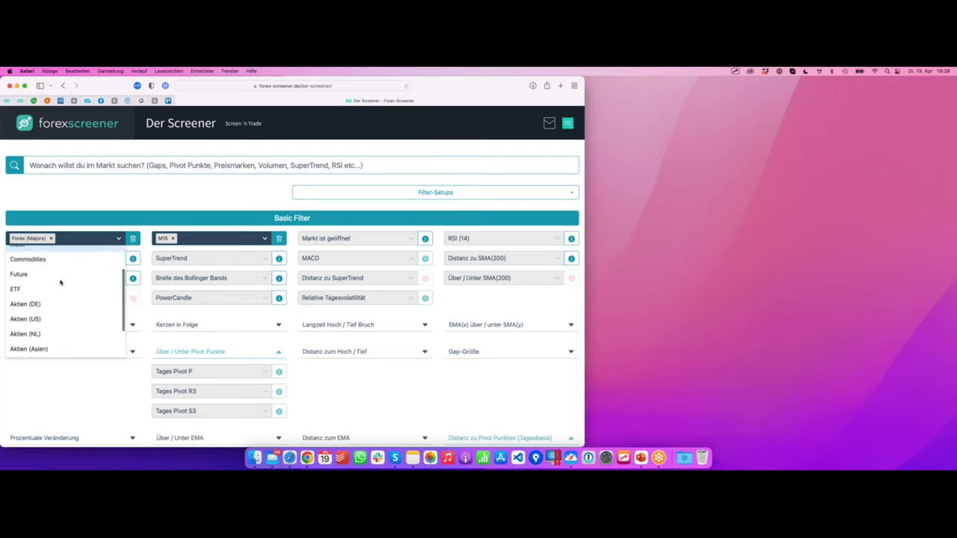
pyautogui.click(35, 303)
pyautogui.click(114, 241)
pyautogui.scroll(-5, 85, 303)
pyautogui.scroll(5, 84, 303)
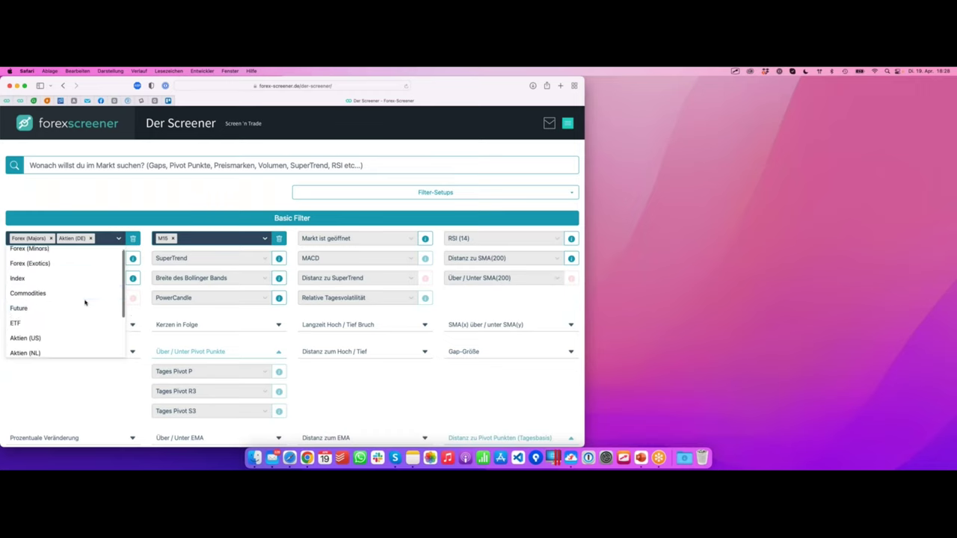
pyautogui.click(44, 286)
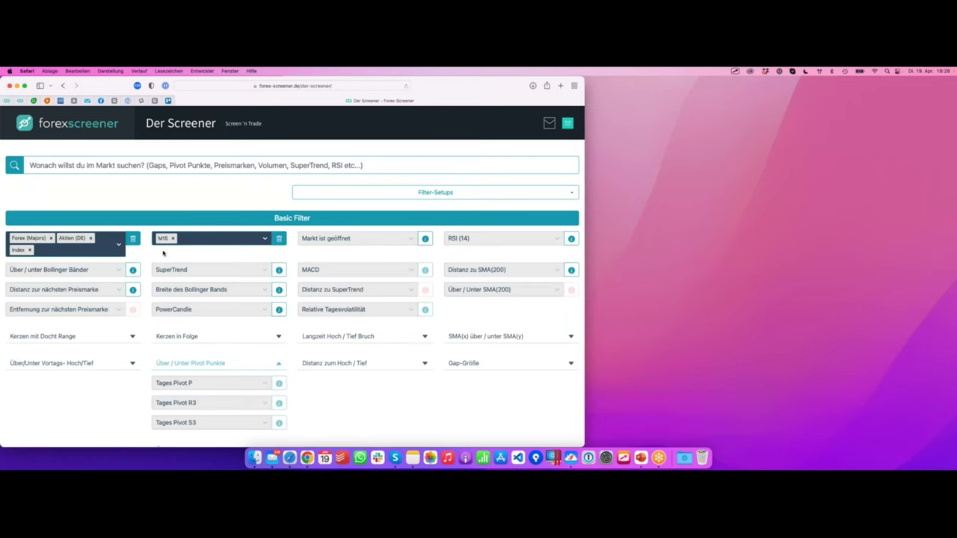
# Review the active daily S3 distance, "Zeitintervall" and "Asset-Kategorie" filters, marking each one on screen
pyautogui.scroll(-6, 292, 299)
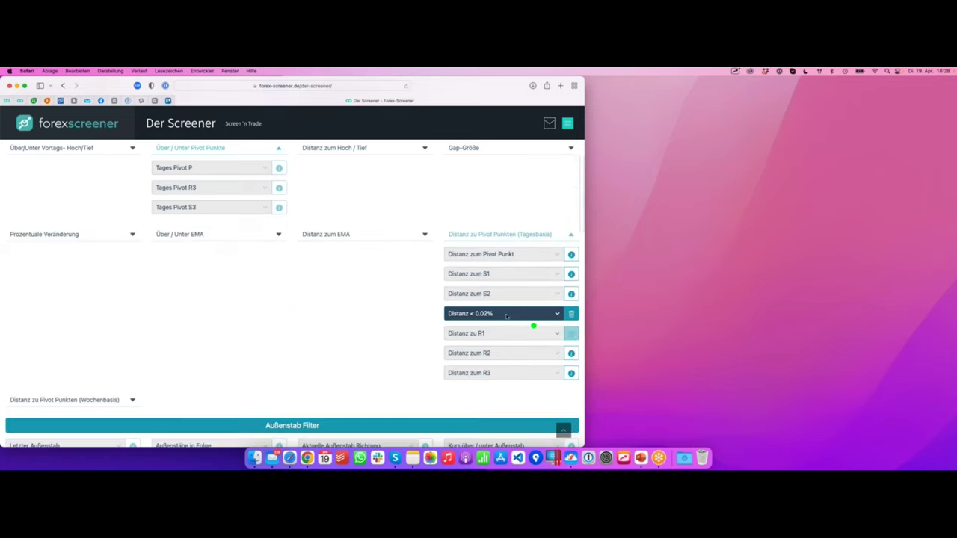
pyautogui.moveTo(470, 329)
pyautogui.mouseDown()
pyautogui.moveTo(505, 329)
pyautogui.moveTo(441, 307)
pyautogui.mouseUp()
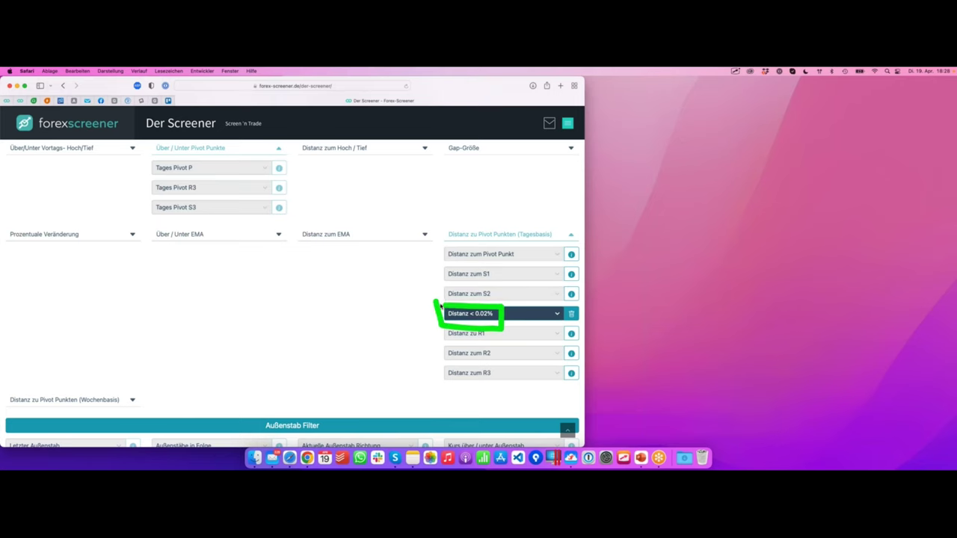
pyautogui.scroll(3, 270, 278)
pyautogui.scroll(3, 270, 279)
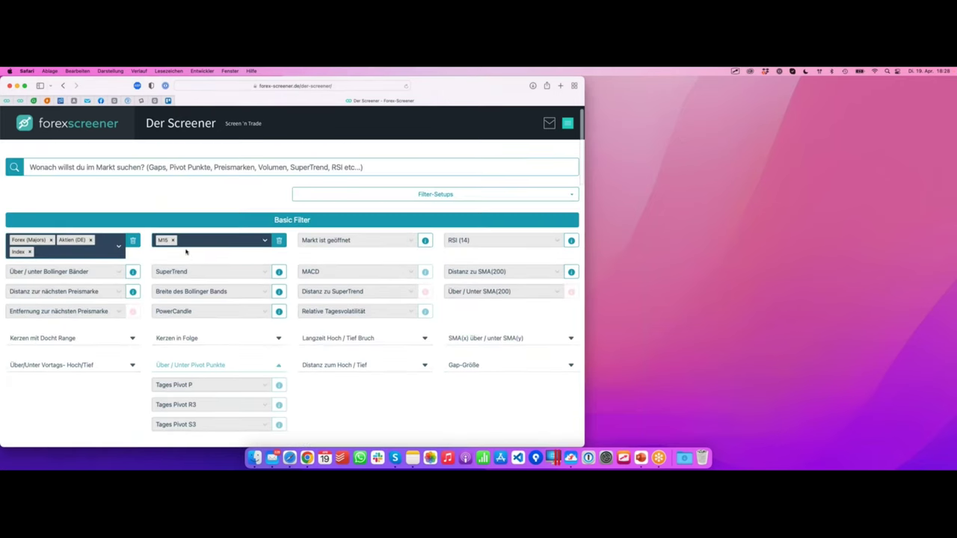
pyautogui.moveTo(151, 218)
pyautogui.mouseDown()
pyautogui.moveTo(151, 244)
pyautogui.moveTo(186, 243)
pyautogui.moveTo(154, 216)
pyautogui.mouseUp()
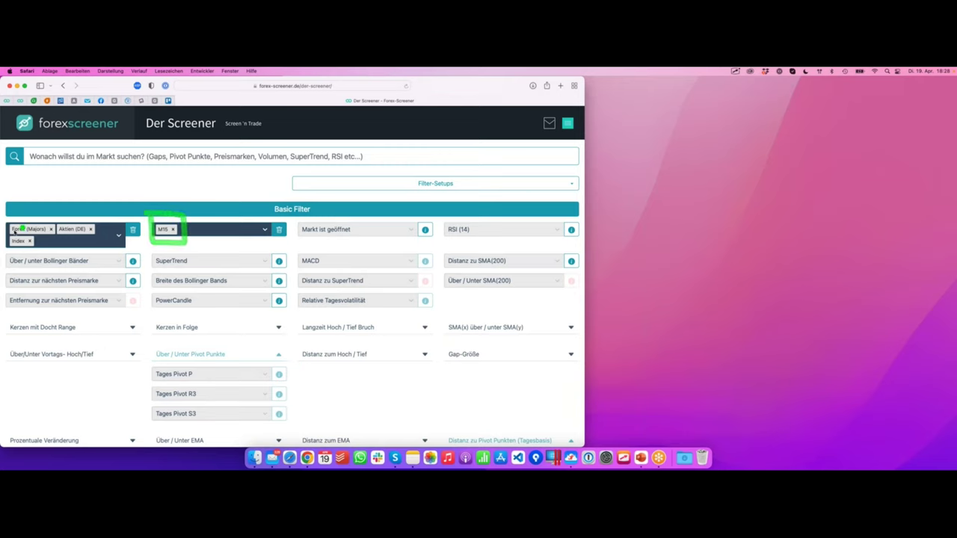
pyautogui.moveTo(4, 218)
pyautogui.mouseDown()
pyautogui.moveTo(4, 254)
pyautogui.moveTo(89, 256)
pyautogui.moveTo(111, 231)
pyautogui.moveTo(58, 215)
pyautogui.moveTo(6, 213)
pyautogui.mouseUp()
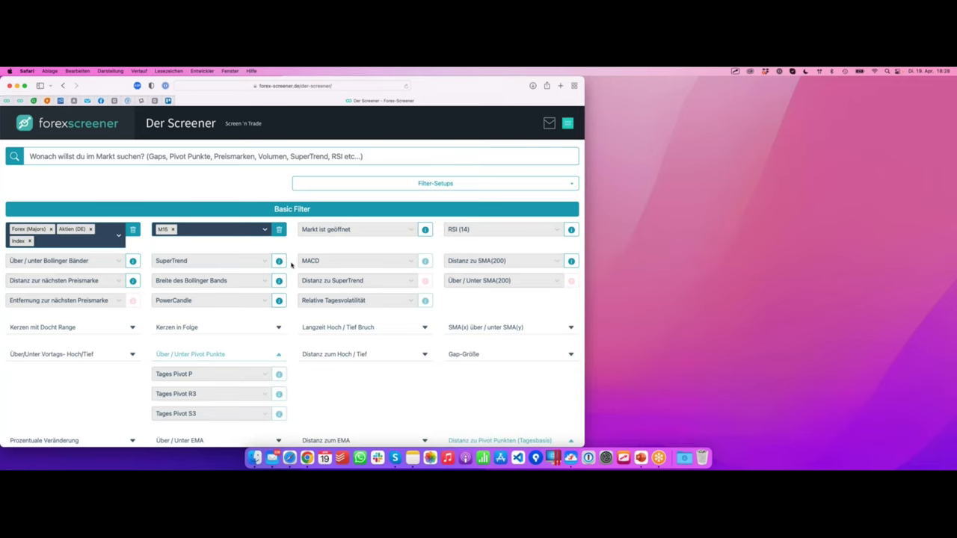
# Check how many results the combined category, timeframe and daily S3 distance filters return
pyautogui.scroll(-4, 362, 263)
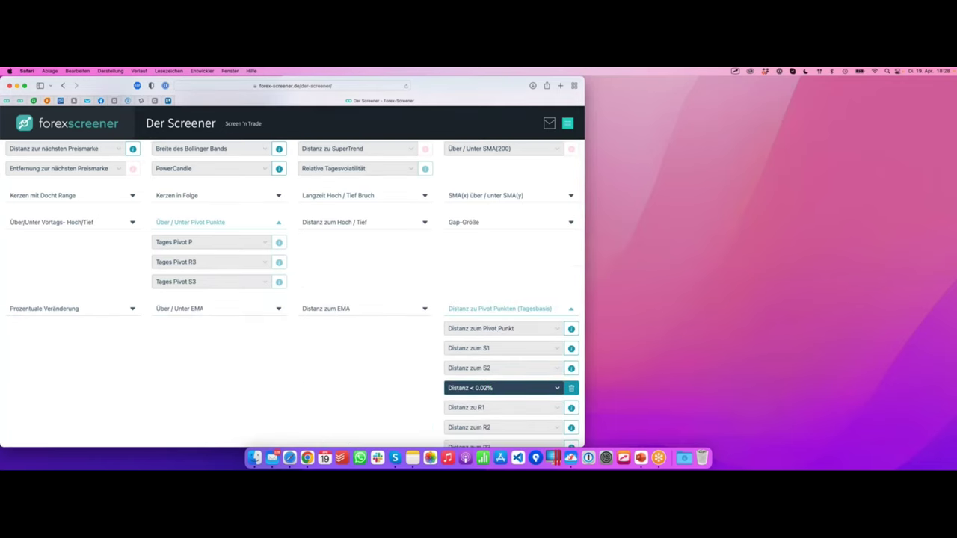
pyautogui.scroll(-20, 261, 250)
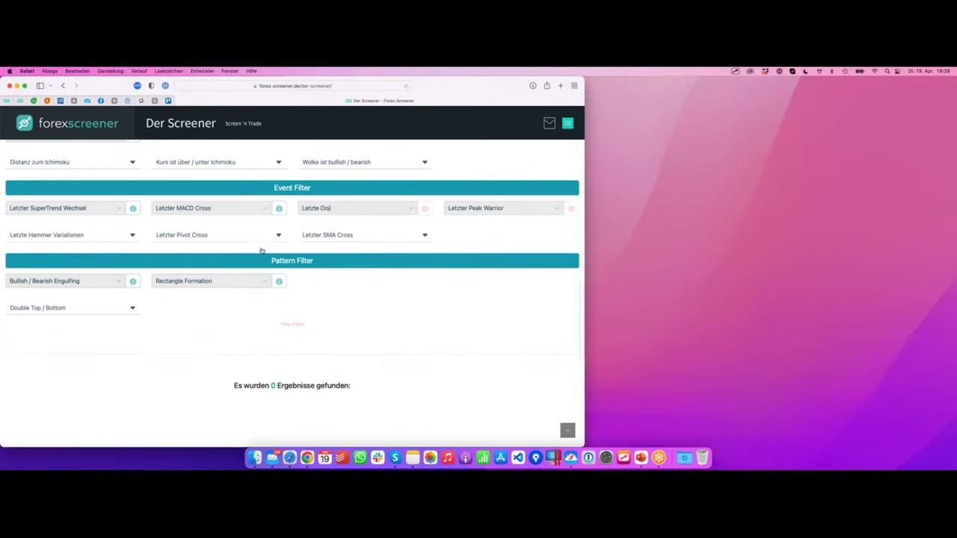
pyautogui.moveTo(267, 357); pyautogui.dragTo(352, 361)
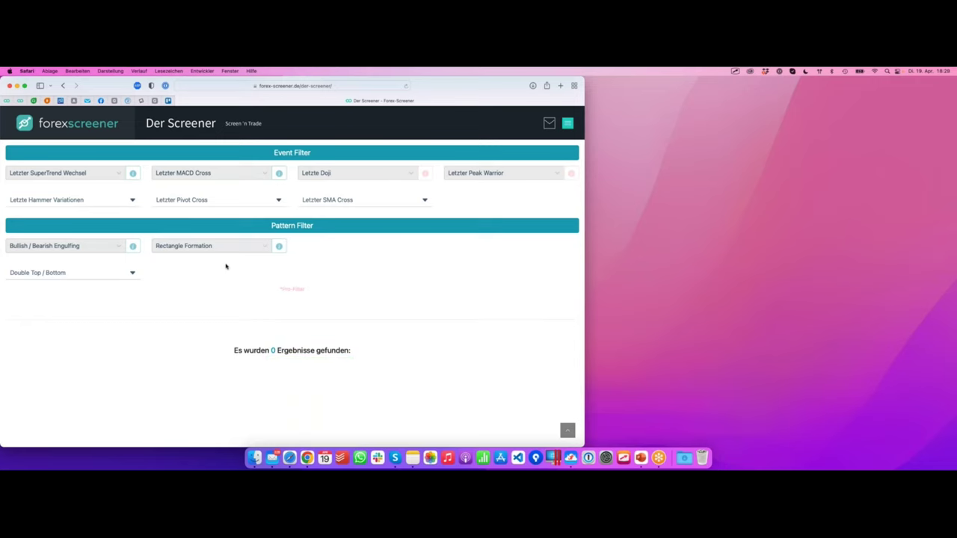
pyautogui.scroll(15, 225, 266)
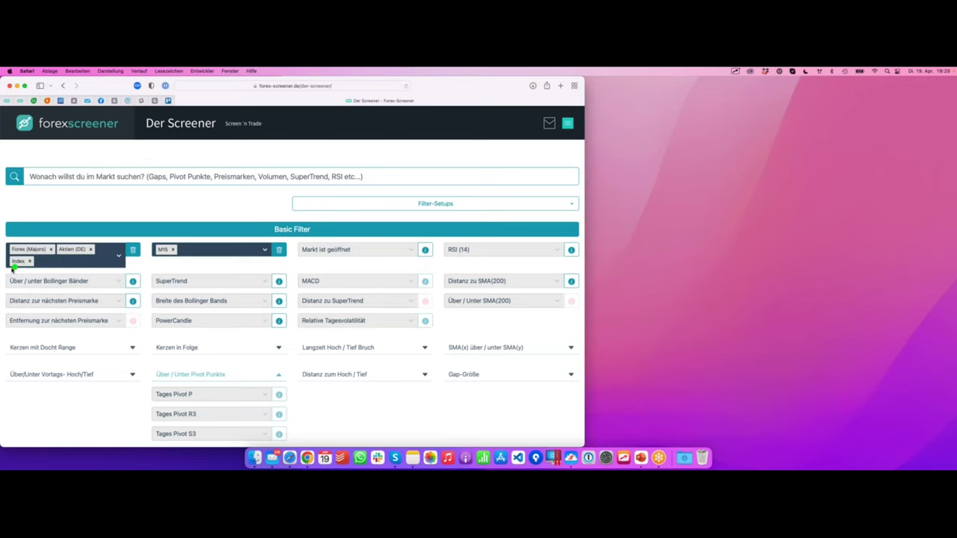
pyautogui.scroll(-8, 292, 272)
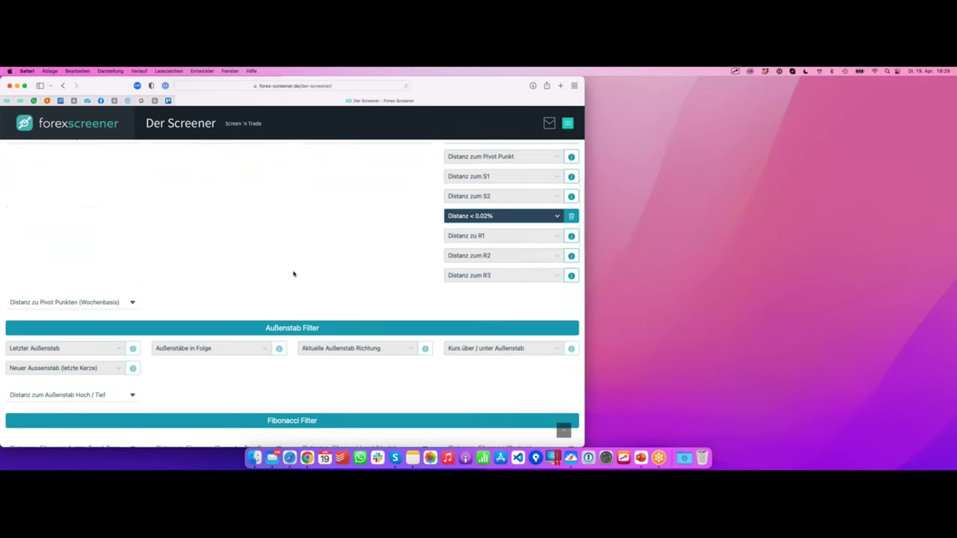
pyautogui.scroll(2, 554, 284)
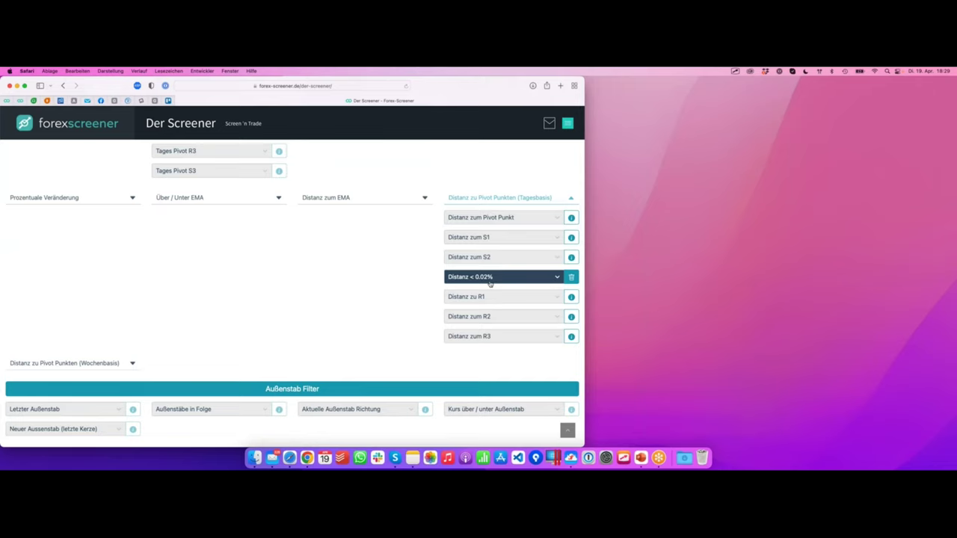
pyautogui.scroll(-15, 418, 298)
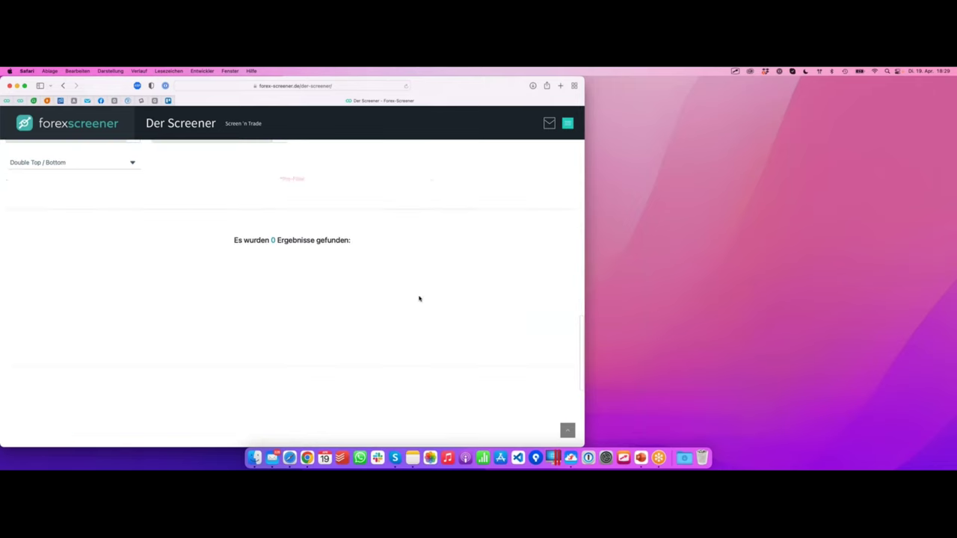
pyautogui.moveTo(265, 251); pyautogui.dragTo(351, 252)
# Clear the daily "Distanz zum S3", "Zeitintervall" and "Asset-Kategorie" filters
pyautogui.scroll(15, 361, 262)
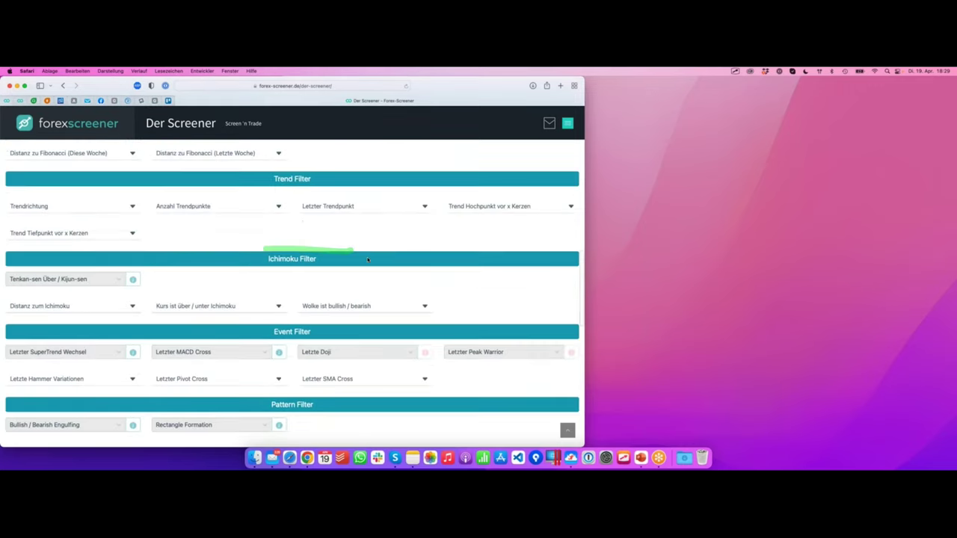
pyautogui.scroll(5, 362, 264)
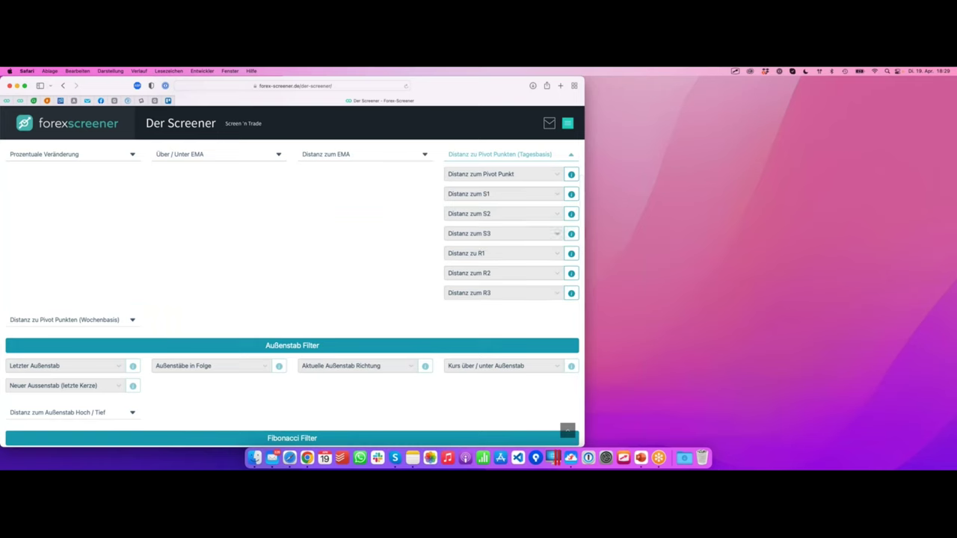
pyautogui.scroll(2, 327, 259)
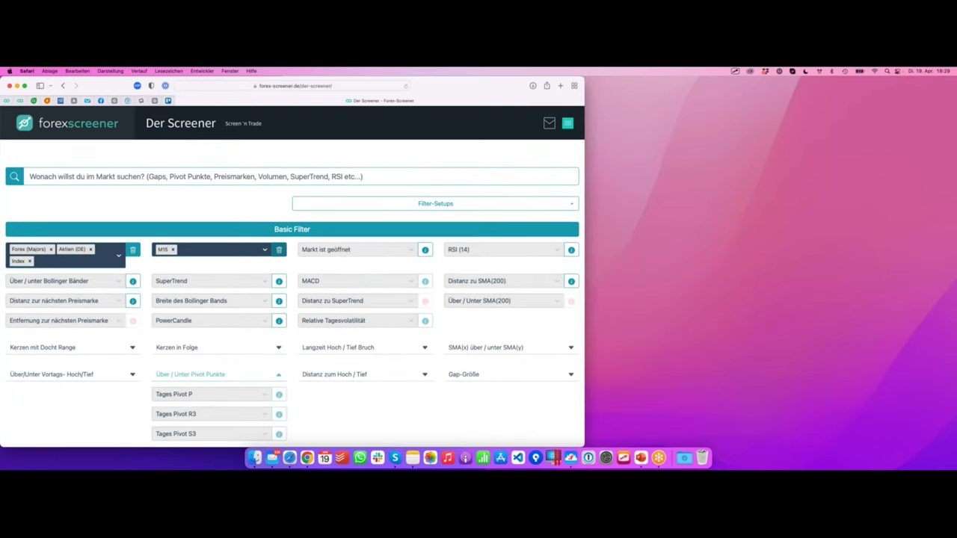
pyautogui.click(279, 250)
pyautogui.click(134, 251)
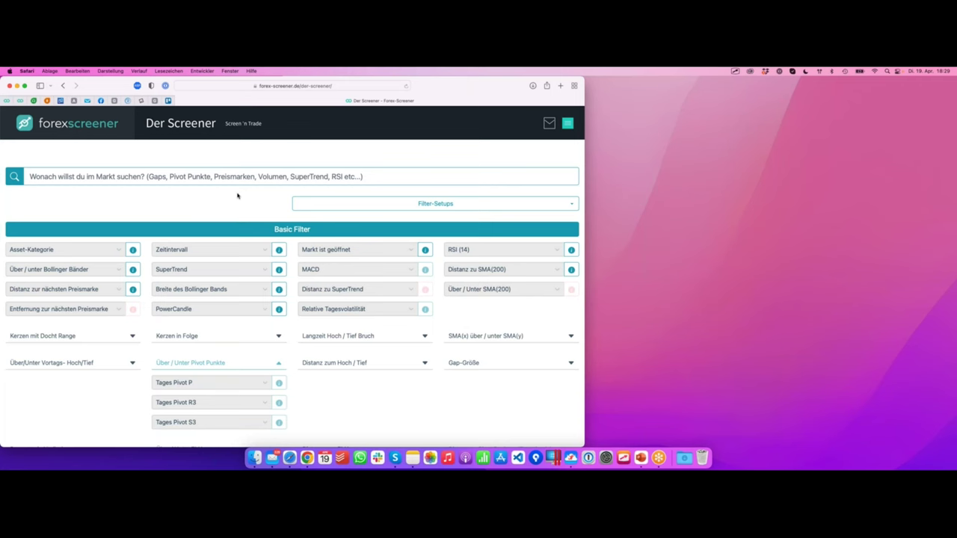
# Switch to the presentation, advance to the "Trading-Setup #1" slide and mark its Pivot R3 line
pyautogui.hotkey('ctrl', 'Right')
pyautogui.hotkey('ctrl', 'Left')
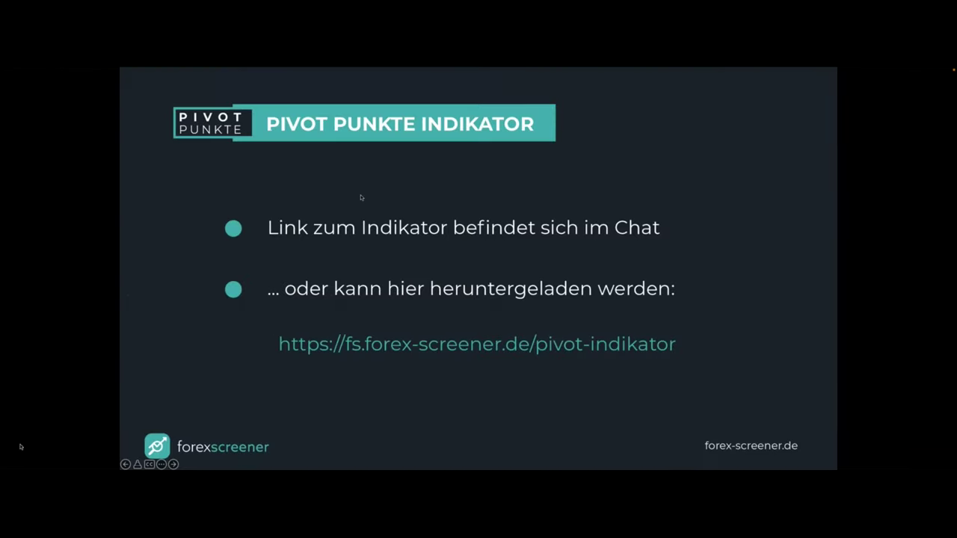
pyautogui.press('Right')
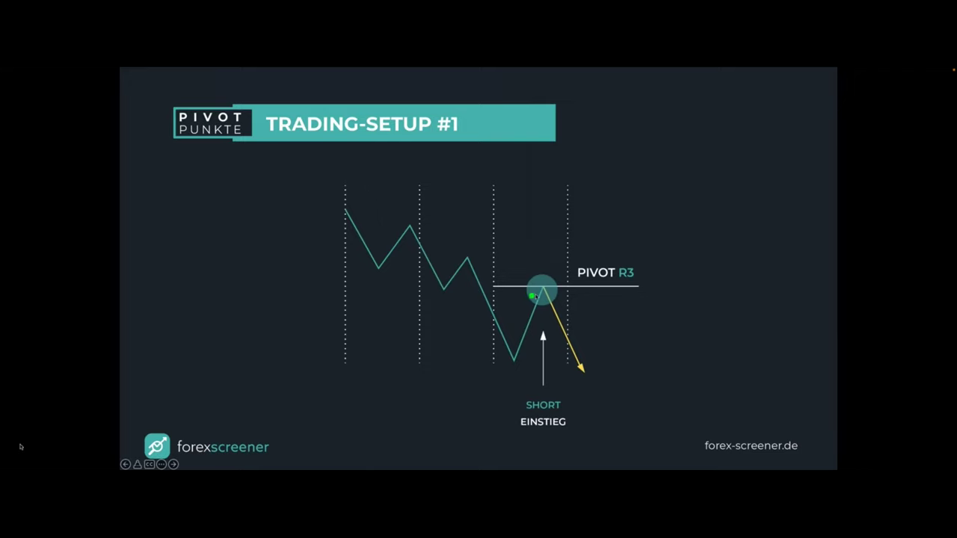
pyautogui.moveTo(497, 287); pyautogui.dragTo(643, 287)
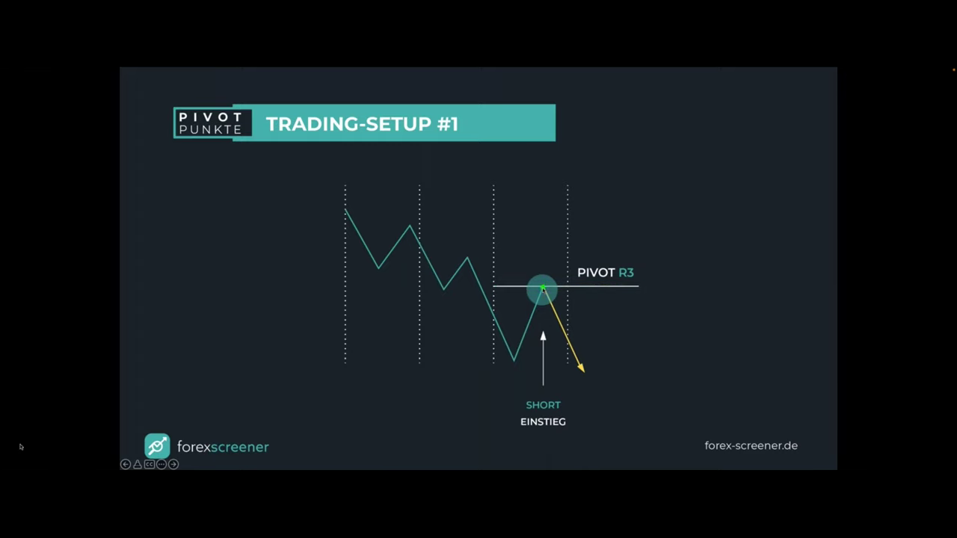
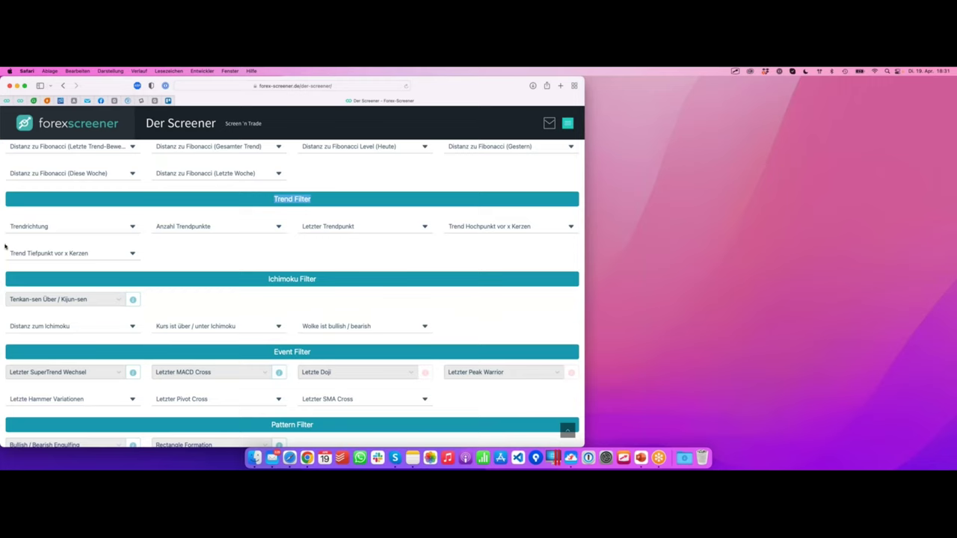
# Expand the "Trendrichtung" filters in the Trend Filter section and set "Trendrichtung (D1)" to "Aufwärtstrend"
pyautogui.click(91, 229)
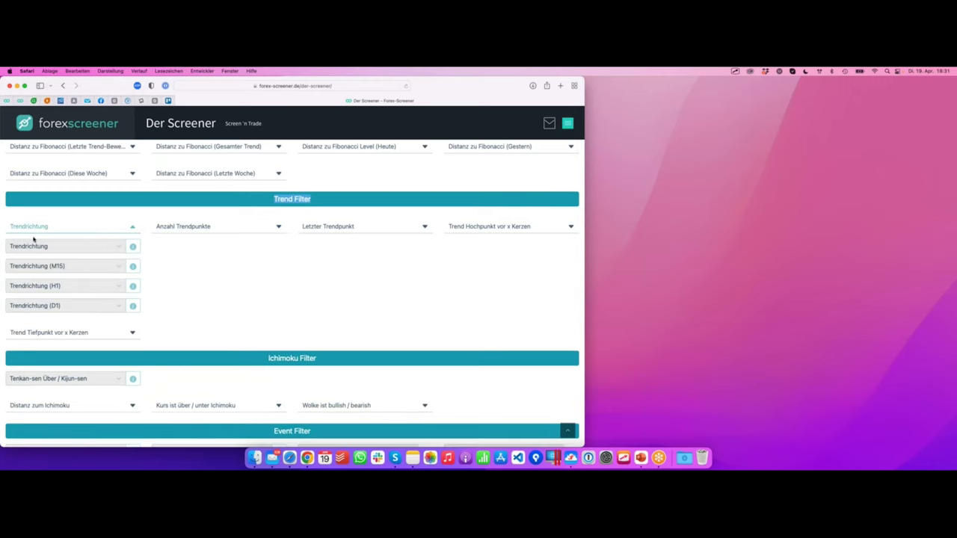
pyautogui.click(67, 246)
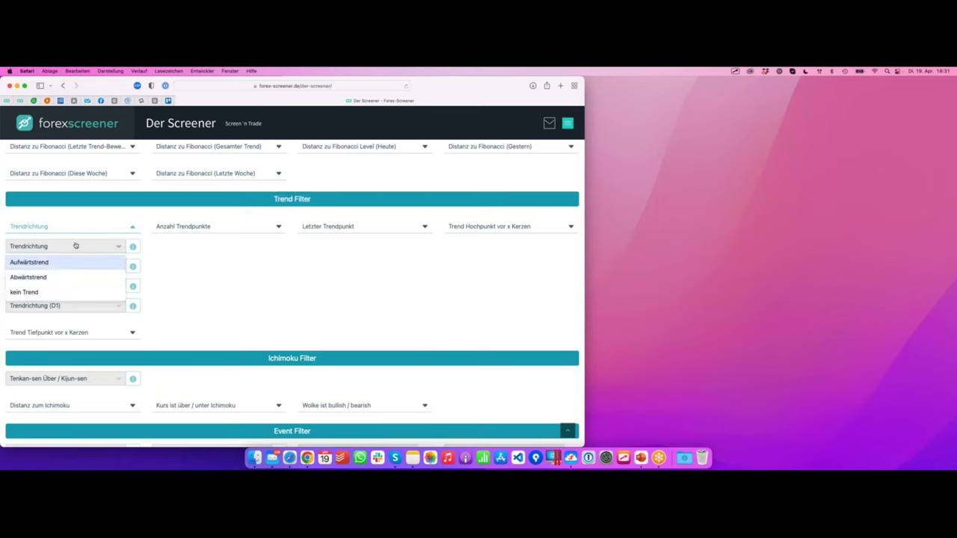
pyautogui.click(157, 250)
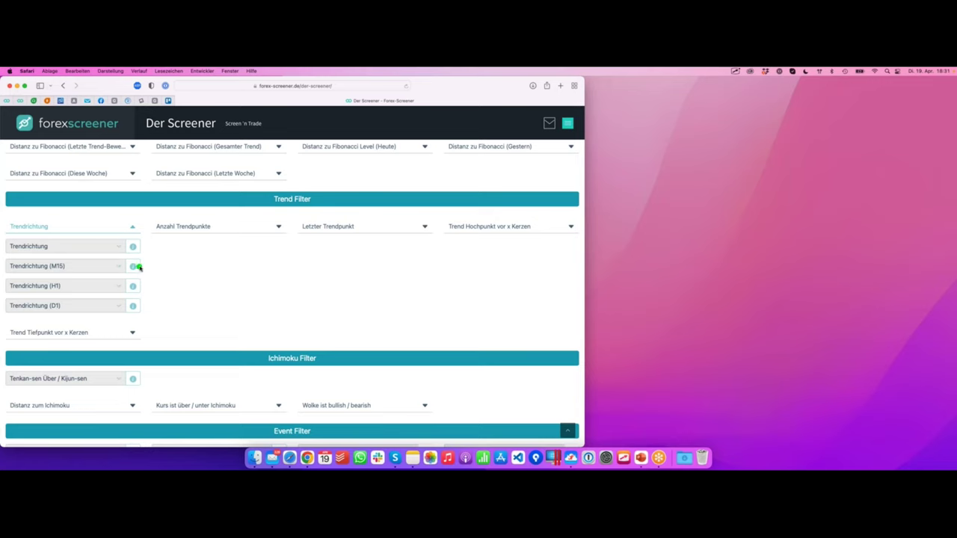
pyautogui.moveTo(140, 268)
pyautogui.mouseDown()
pyautogui.moveTo(144, 316)
pyautogui.moveTo(6, 322)
pyautogui.moveTo(2, 259)
pyautogui.moveTo(140, 258)
pyautogui.mouseUp()
pyautogui.click(96, 310)
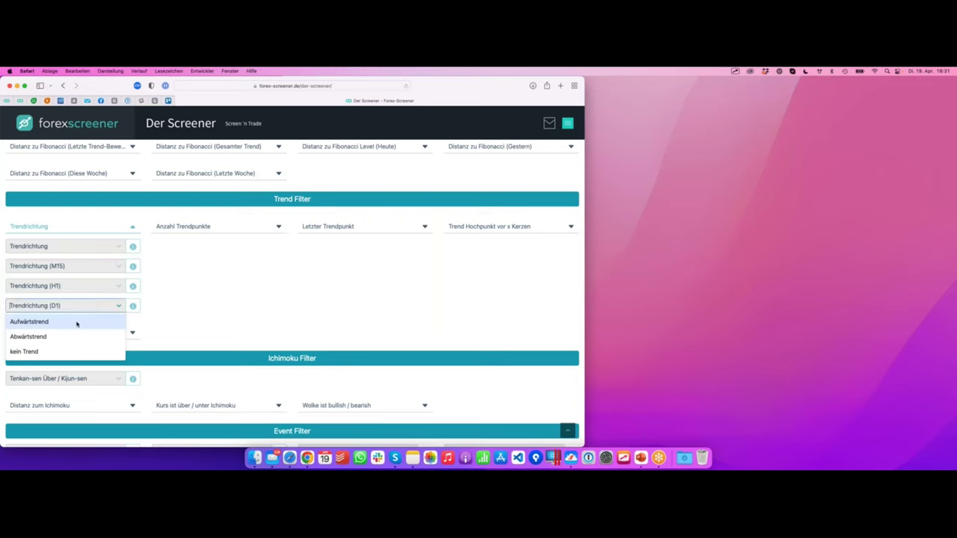
pyautogui.click(75, 322)
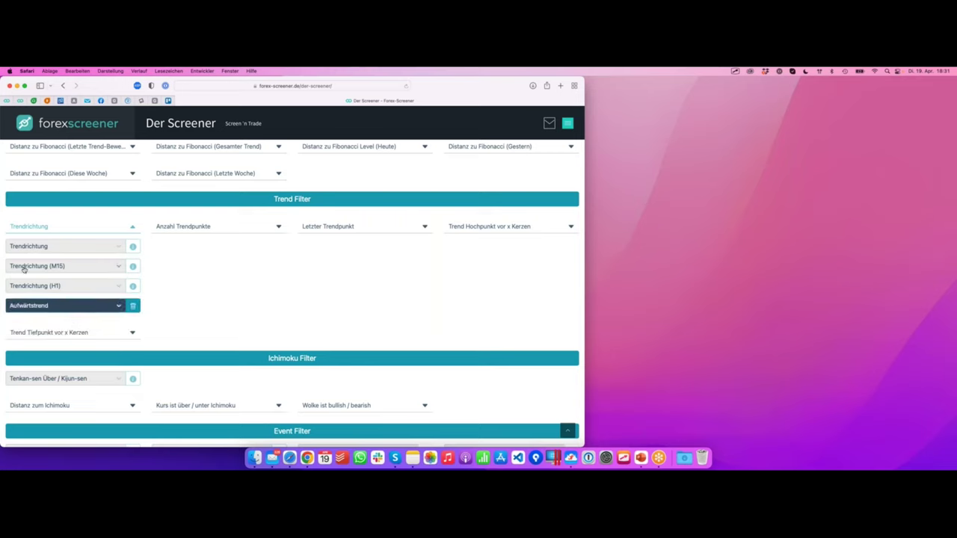
pyautogui.moveTo(145, 299)
pyautogui.mouseDown()
pyautogui.moveTo(146, 326)
pyautogui.moveTo(35, 321)
pyautogui.moveTo(2, 340)
pyautogui.moveTo(6, 299)
pyautogui.moveTo(147, 293)
pyautogui.mouseUp()
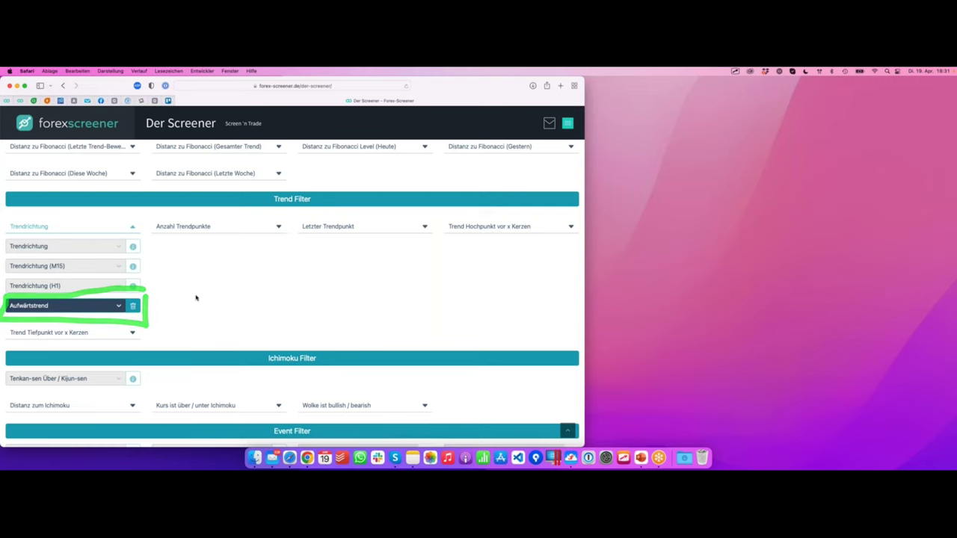
# Look through the results for the daily uptrend filter and restrict "Zeitintervall" to D1
pyautogui.scroll(-5, 200, 295)
pyautogui.scroll(-10, 200, 295)
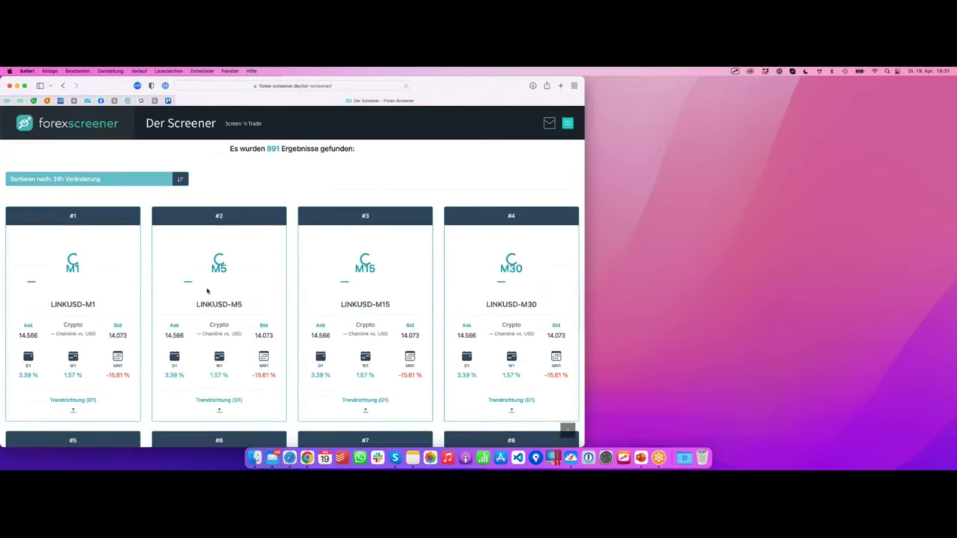
pyautogui.scroll(-8, 208, 291)
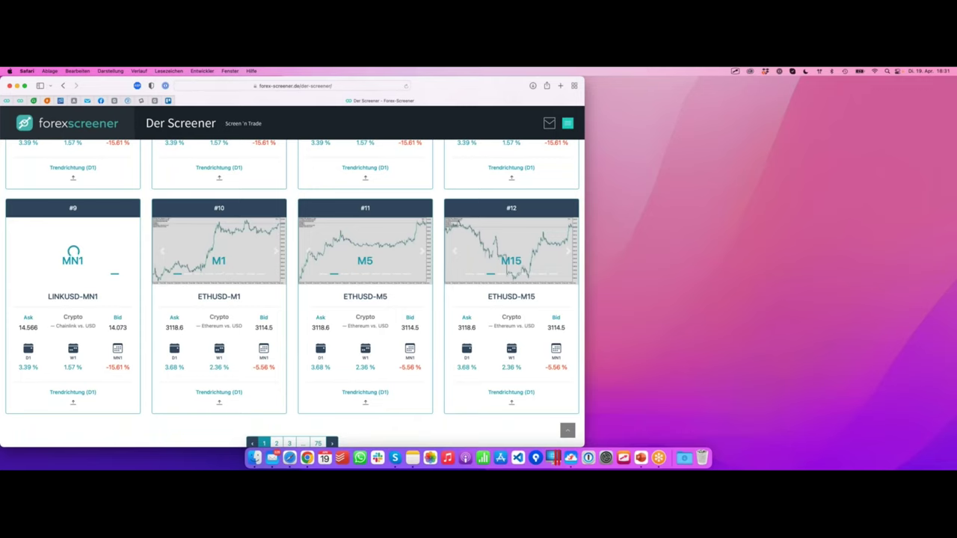
pyautogui.scroll(-1, 365, 329)
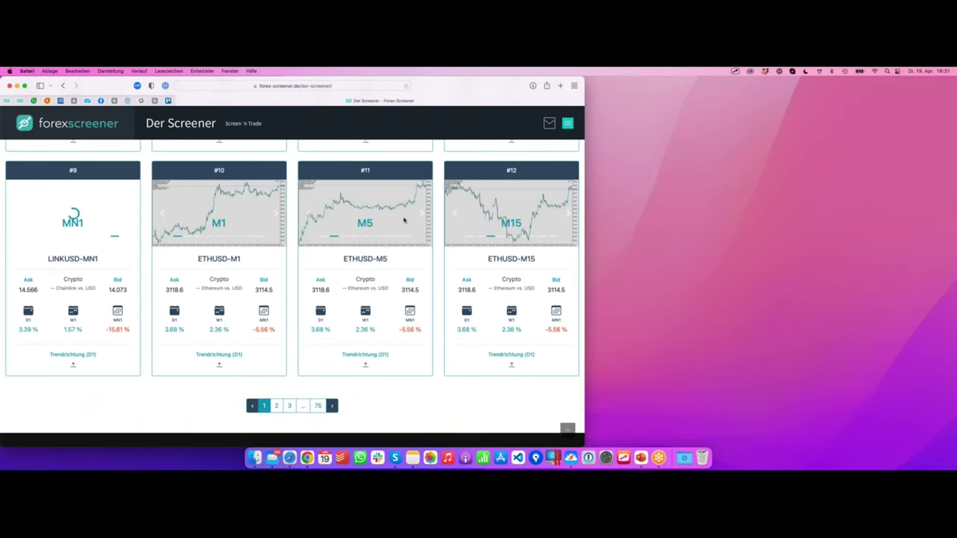
pyautogui.scroll(20, 397, 218)
pyautogui.click(188, 249)
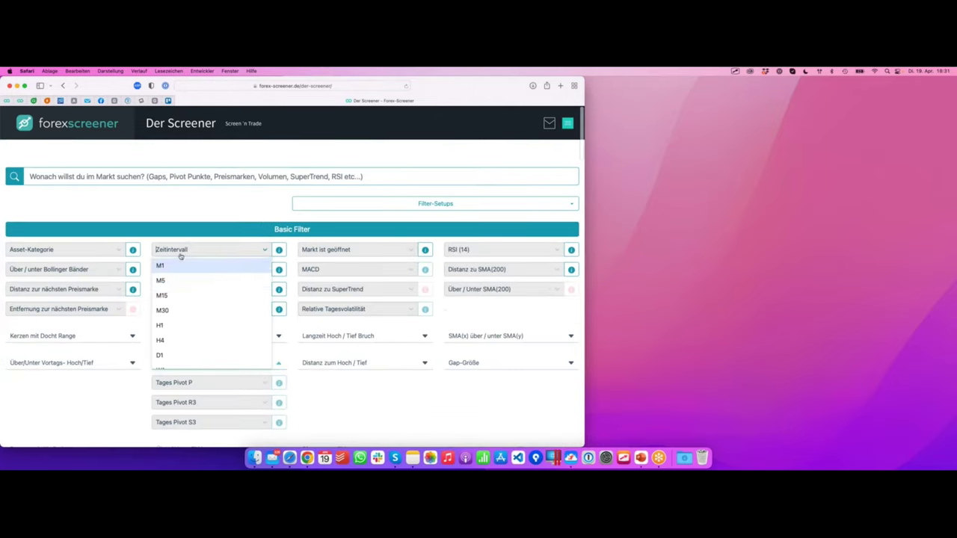
pyautogui.click(174, 354)
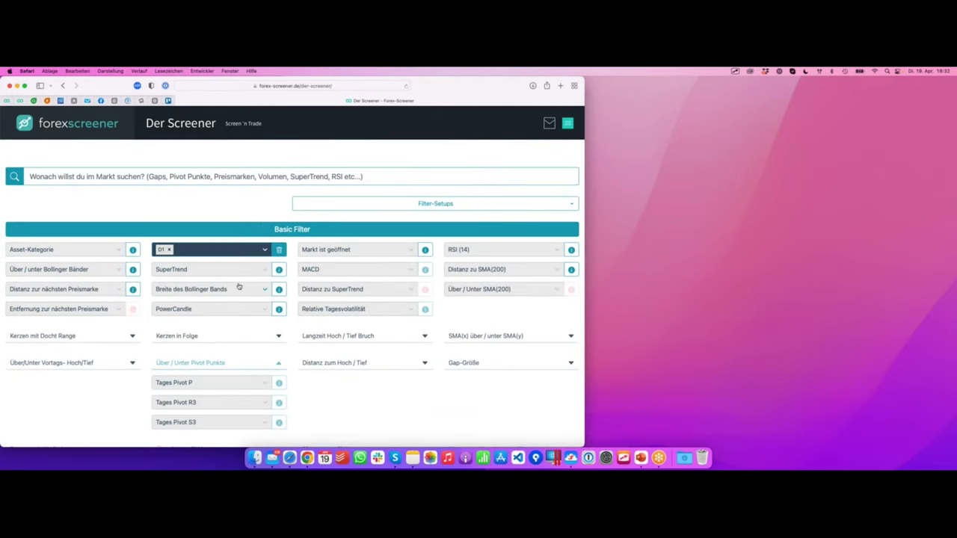
# Look through the D1 uptrend results and mark the recent price movement on the LTCEUR and DSHUSD chart previews
pyautogui.scroll(-20, 239, 286)
pyautogui.scroll(-3, 242, 241)
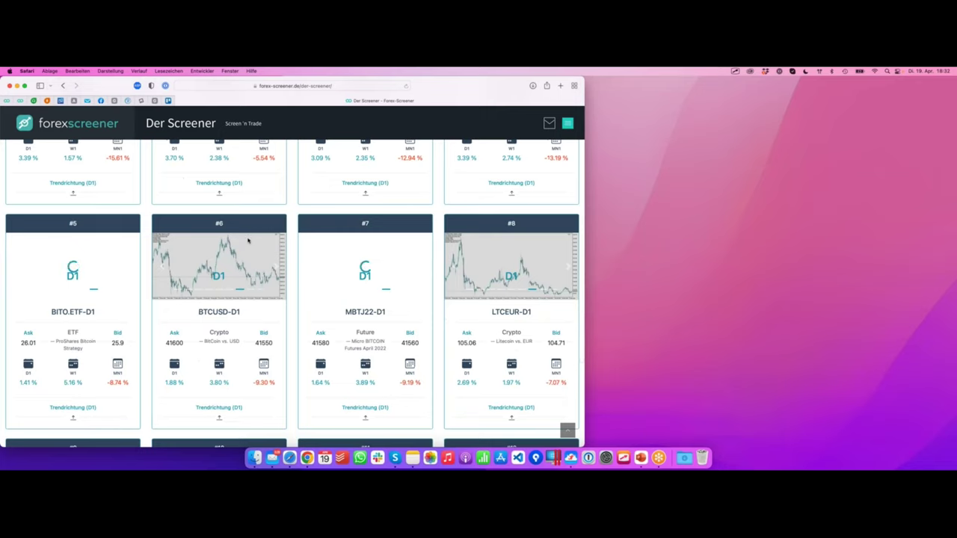
pyautogui.scroll(1, 249, 240)
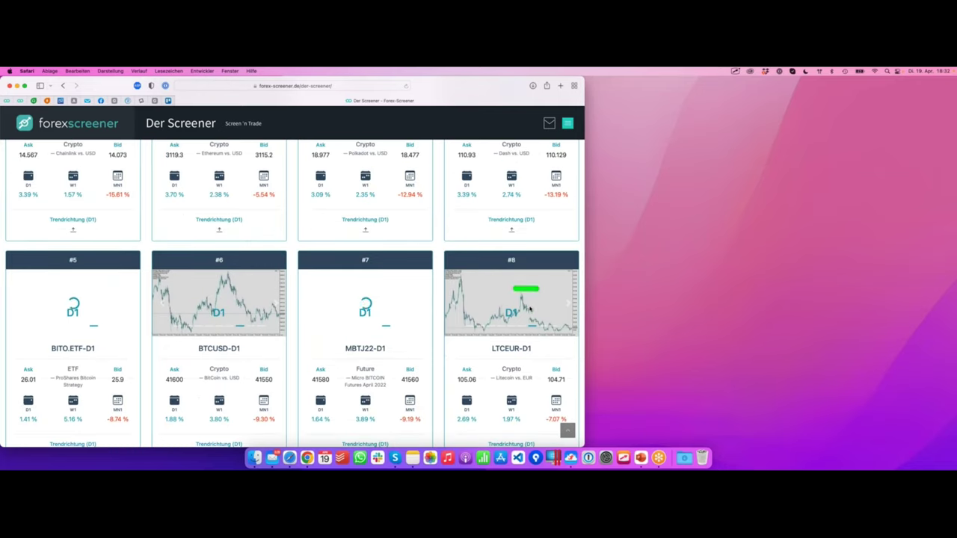
pyautogui.moveTo(522, 294); pyautogui.dragTo(573, 335)
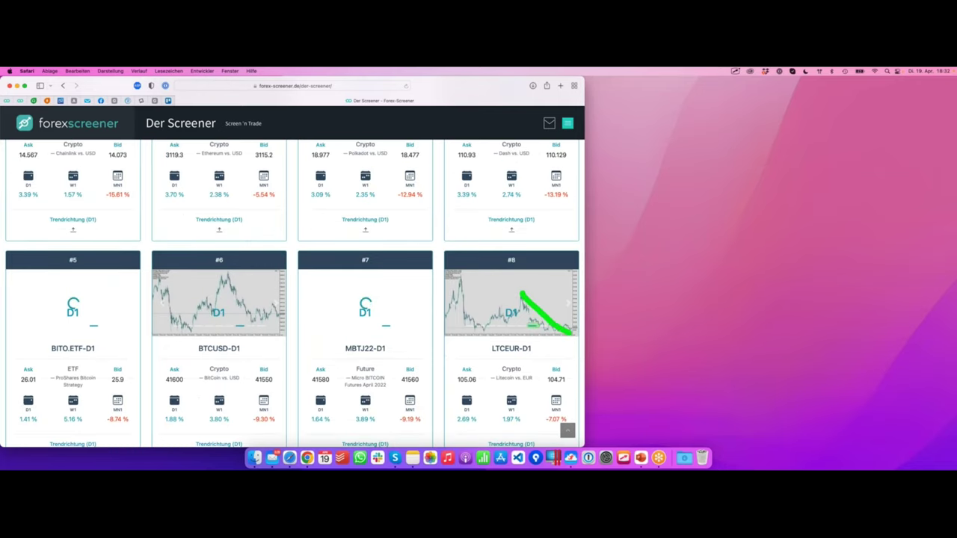
pyautogui.scroll(2, 554, 322)
pyautogui.scroll(2, 523, 314)
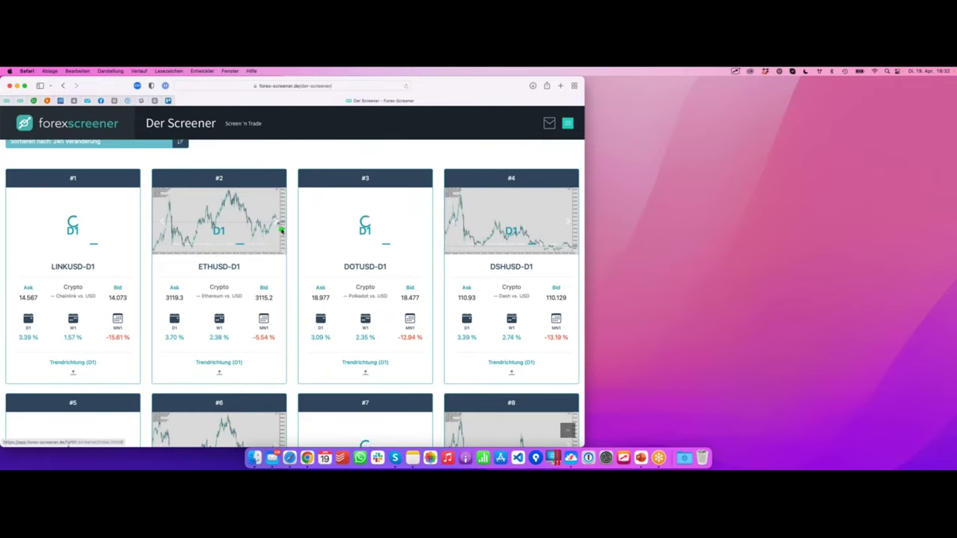
pyautogui.moveTo(522, 226); pyautogui.dragTo(573, 250)
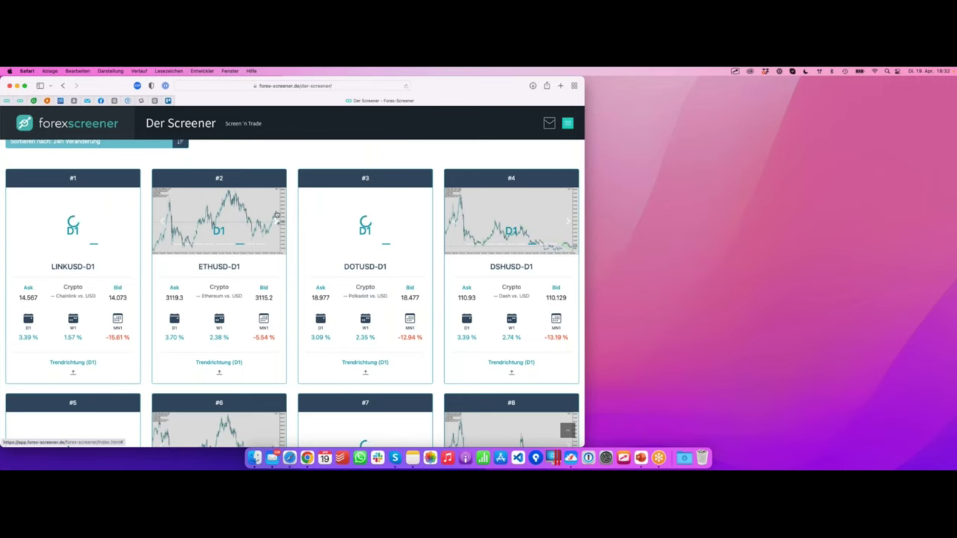
# Clear the D1 "Zeitintervall" filter and set the daily "Distanz zum R3" filter to "Distanz < 0.02%"
pyautogui.scroll(15, 277, 215)
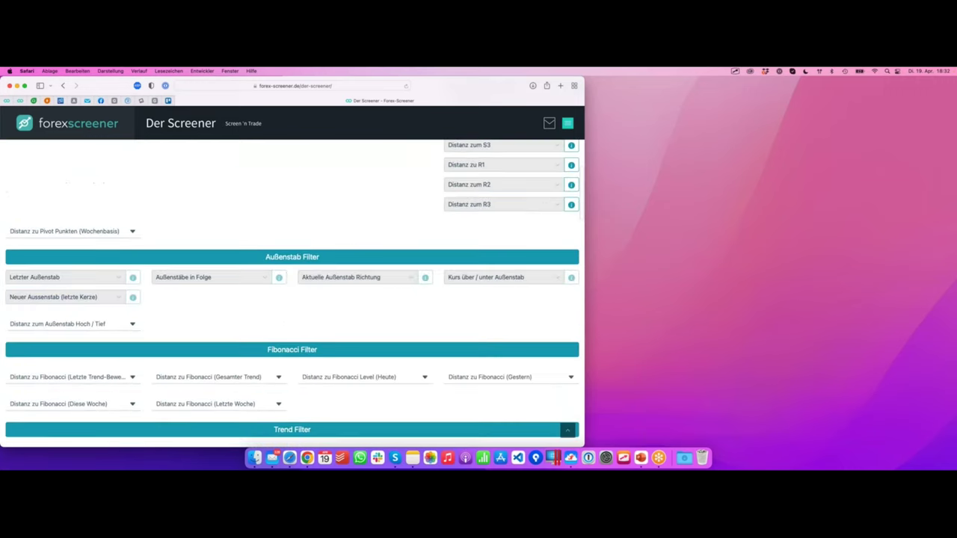
pyautogui.scroll(12, 291, 292)
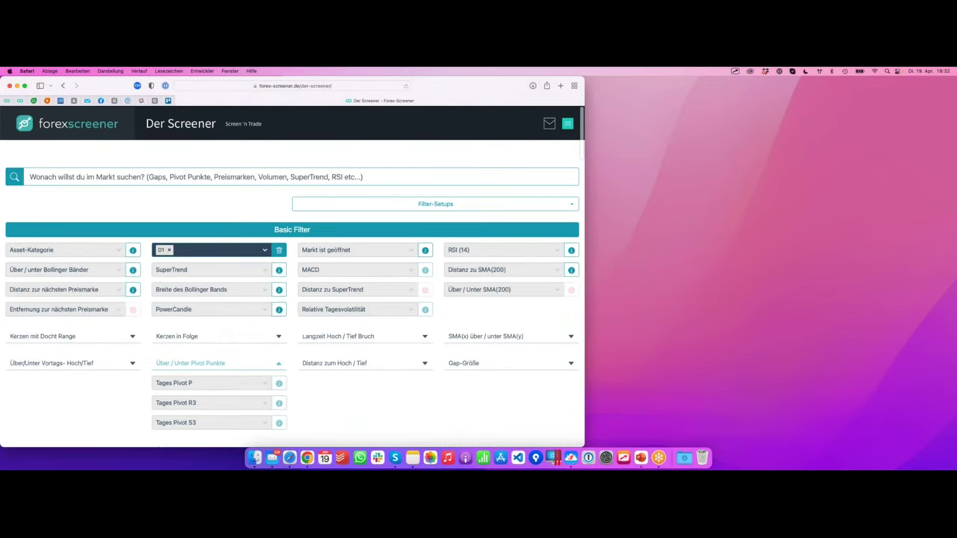
pyautogui.scroll(-2, 291, 291)
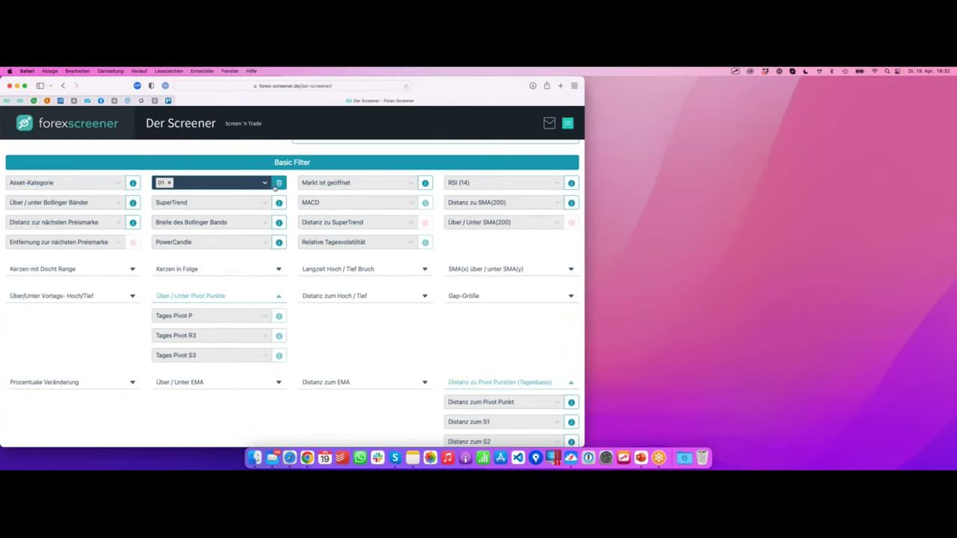
pyautogui.scroll(-9, 576, 200)
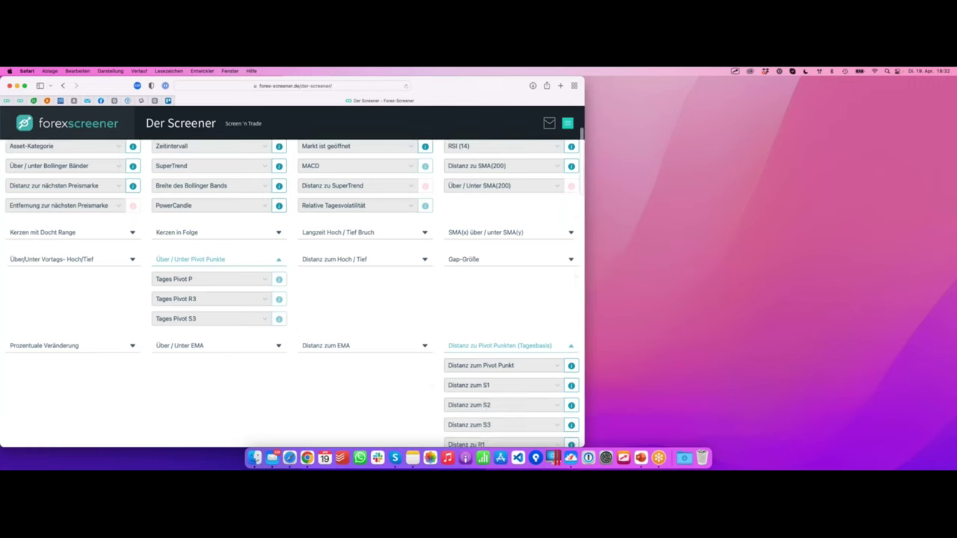
pyautogui.scroll(2, 573, 200)
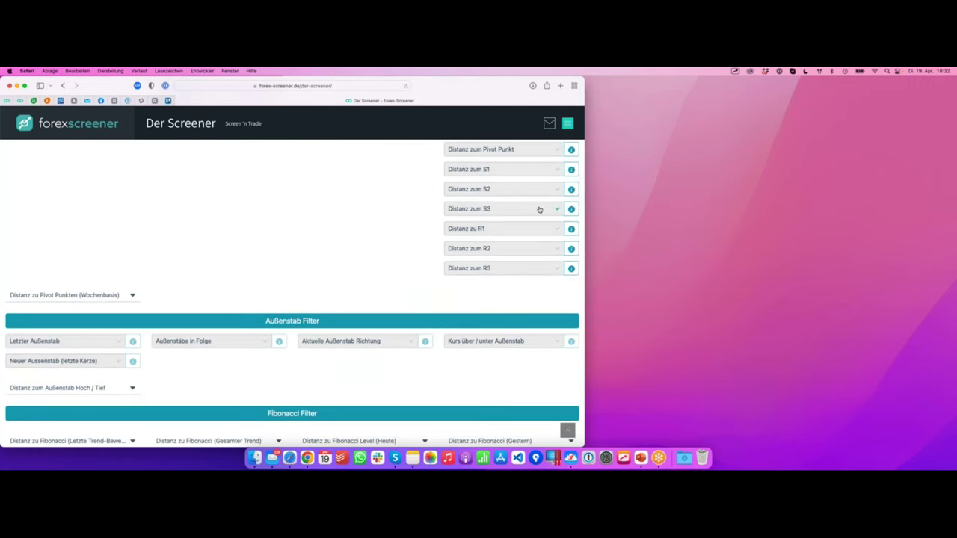
pyautogui.click(523, 268)
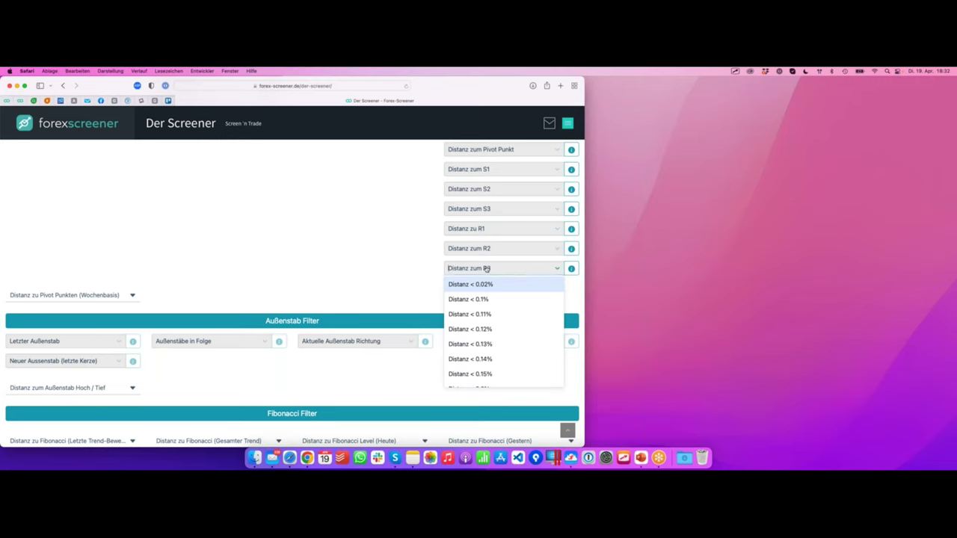
pyautogui.click(504, 285)
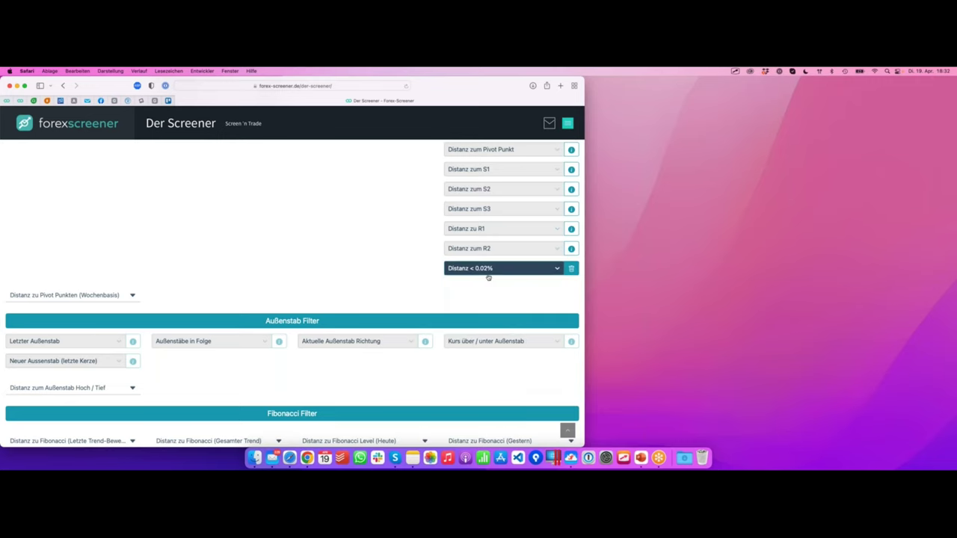
# Check the "Trendrichtung (D1)" setting in the Trend Filter section and mark its "Aufwärtstrend" entry
pyautogui.scroll(-1, 490, 256)
pyautogui.scroll(-1, 490, 255)
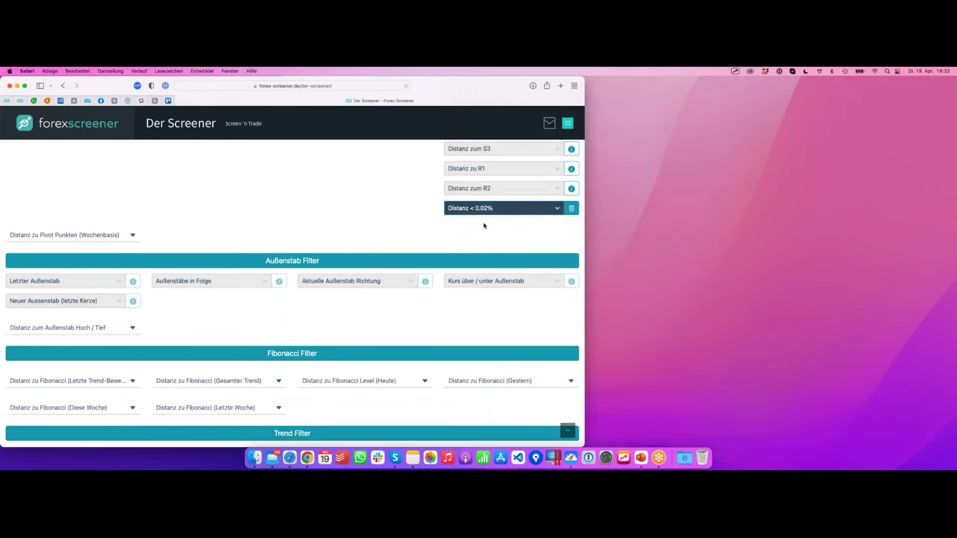
pyautogui.scroll(-5, 483, 221)
pyautogui.scroll(3, 483, 222)
pyautogui.scroll(-1, 484, 223)
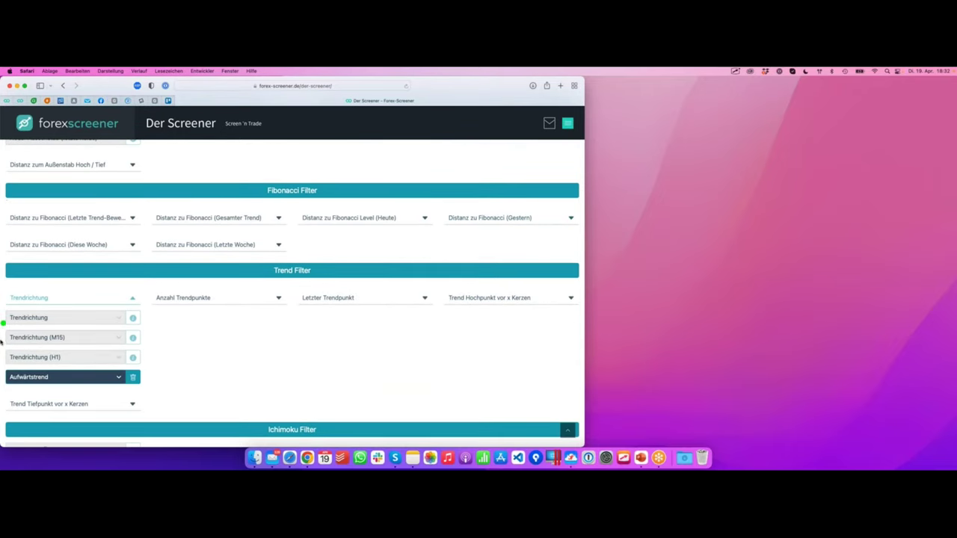
pyautogui.moveTo(55, 394); pyautogui.dragTo(146, 390)
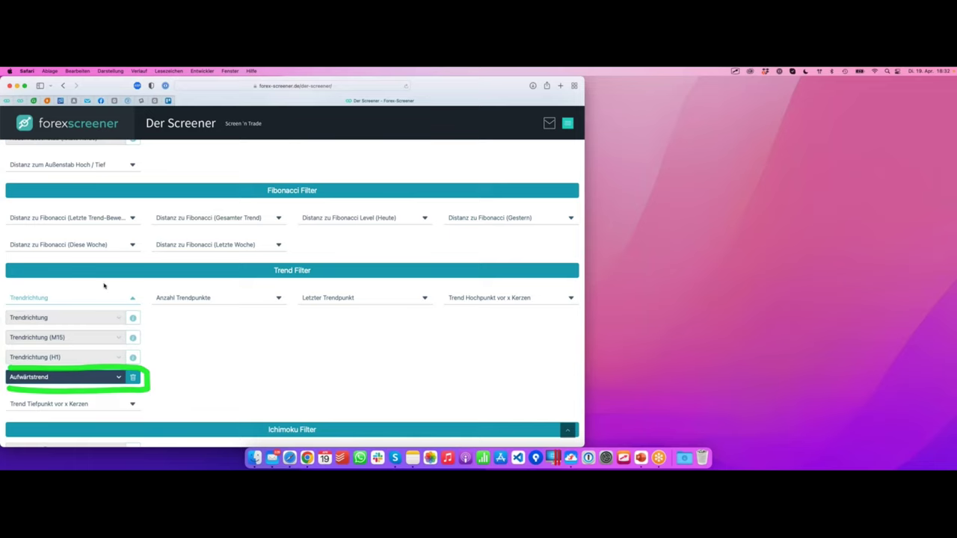
# Restrict "Zeitintervall" to H1 and mark the filter with the pen
pyautogui.scroll(15, 114, 264)
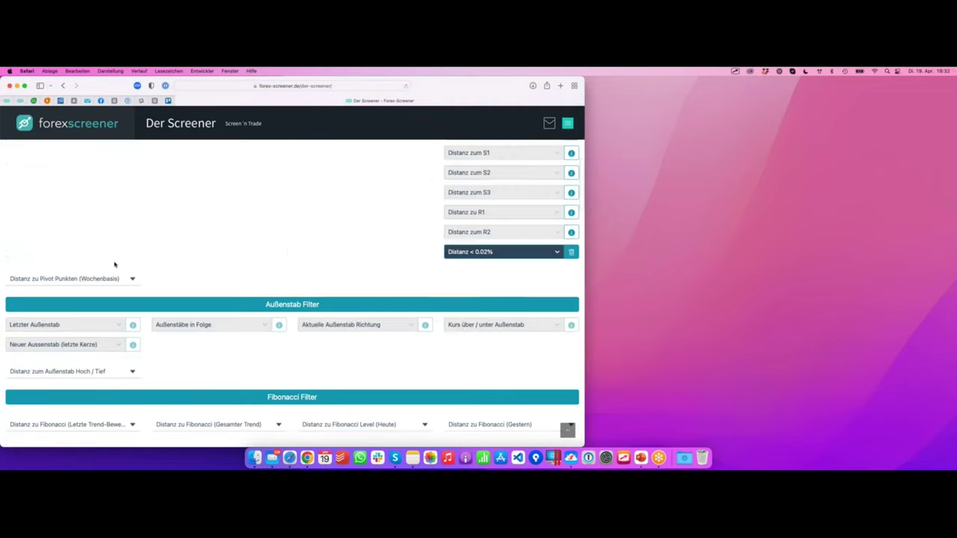
pyautogui.scroll(3, 115, 264)
pyautogui.click(184, 226)
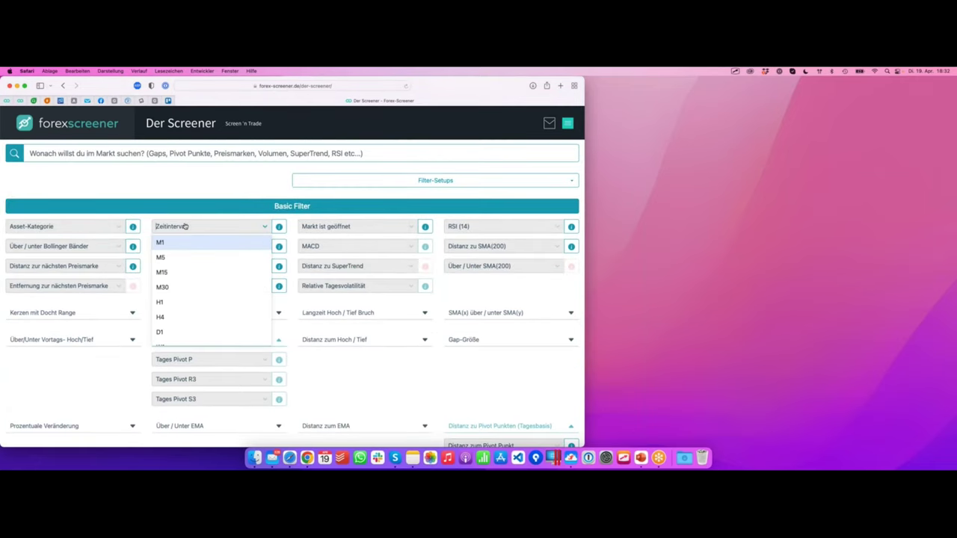
pyautogui.click(182, 302)
pyautogui.moveTo(148, 214)
pyautogui.mouseDown()
pyautogui.moveTo(169, 240)
pyautogui.moveTo(186, 238)
pyautogui.mouseUp()
# Open the chart of the VTI.ETF-H1 result and switch to MetaTrader to view it
pyautogui.scroll(-10, 207, 261)
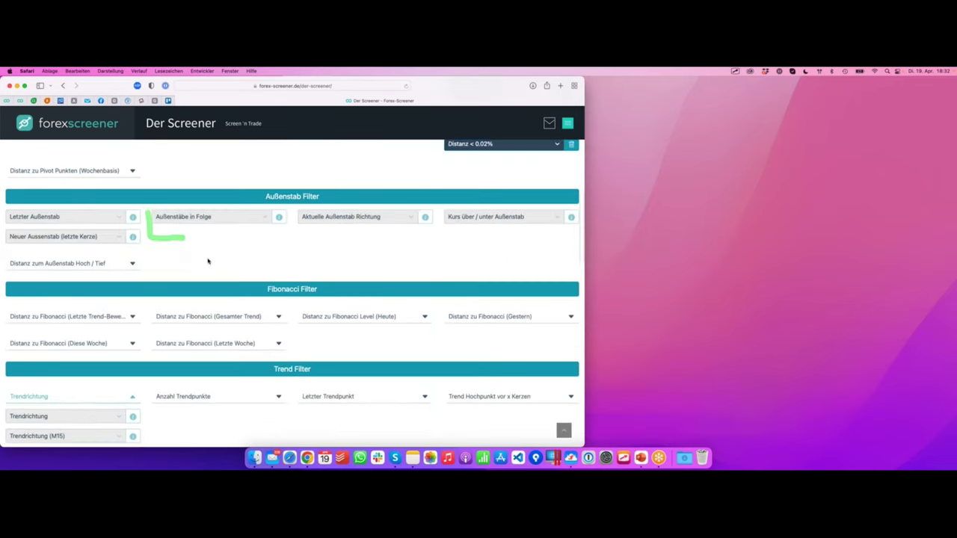
pyautogui.scroll(-10, 208, 261)
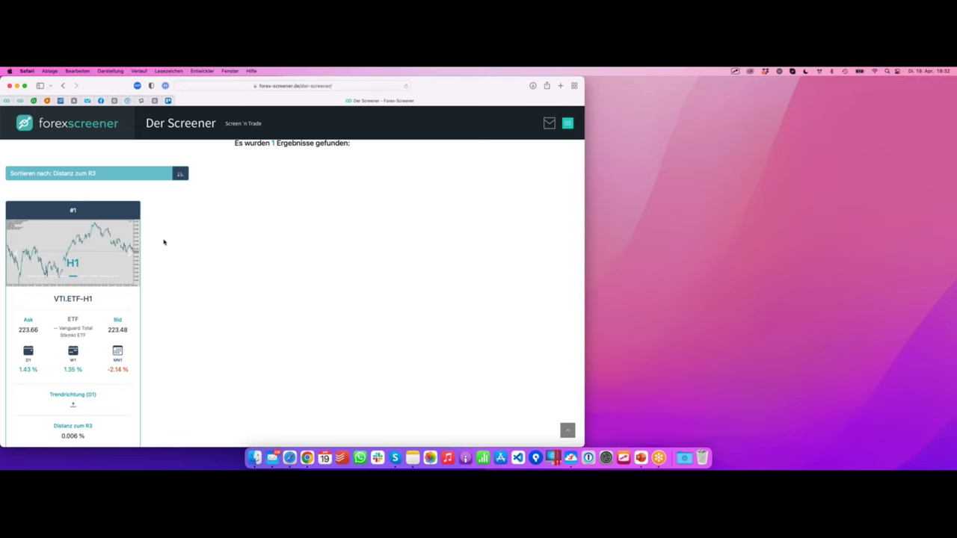
pyautogui.click(108, 322)
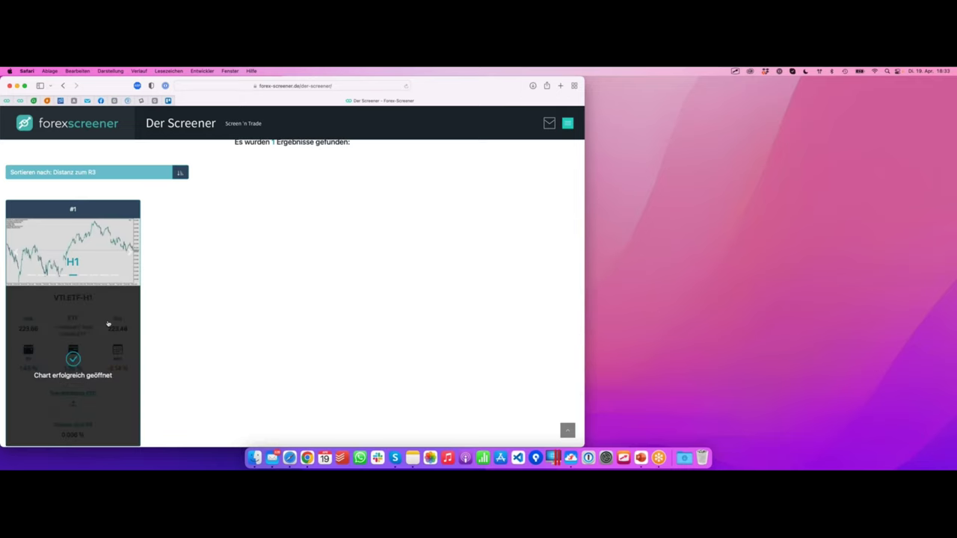
pyautogui.scroll(-3, 237, 249)
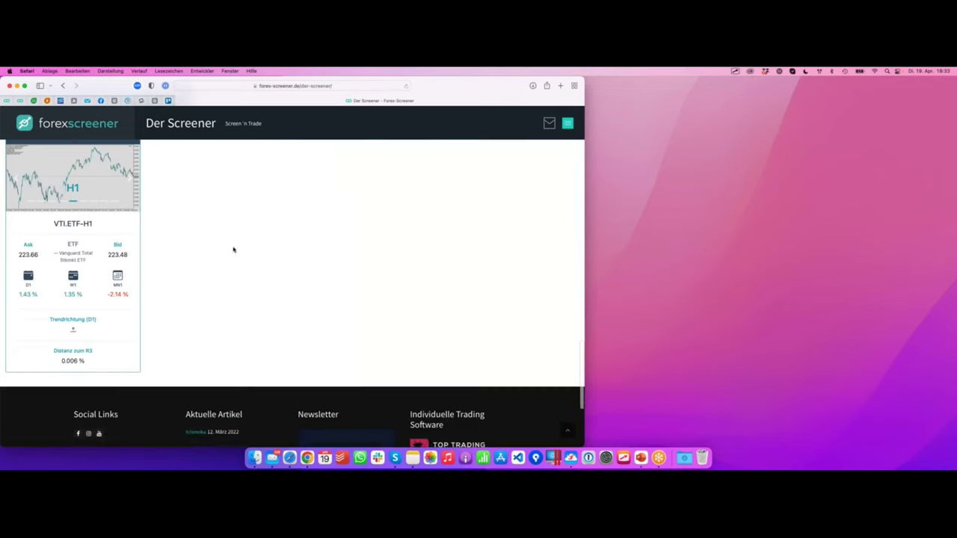
pyautogui.scroll(5, 232, 250)
pyautogui.hotkey('ctrl', 'Right')
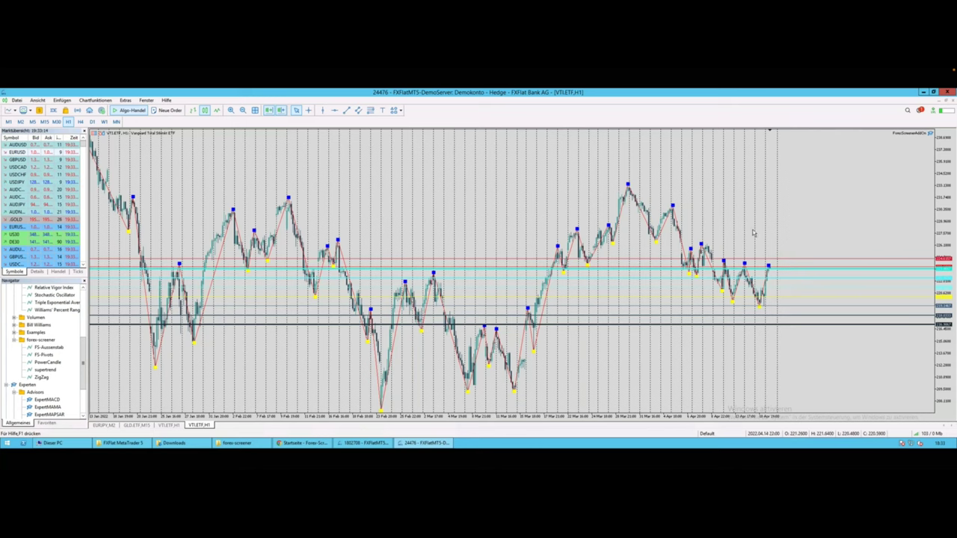
# Examine the VTI.ETF H1 chart, marking the recent swing highs and lows and the current price area beside the latest high
pyautogui.scroll(1, 746, 241)
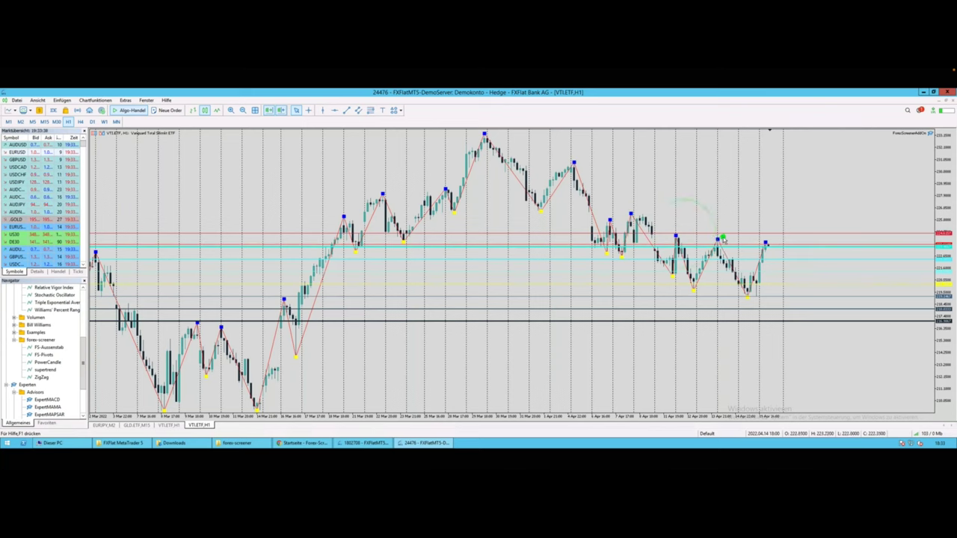
pyautogui.click(774, 251)
pyautogui.click(718, 239)
pyautogui.click(732, 230)
pyautogui.click(757, 242)
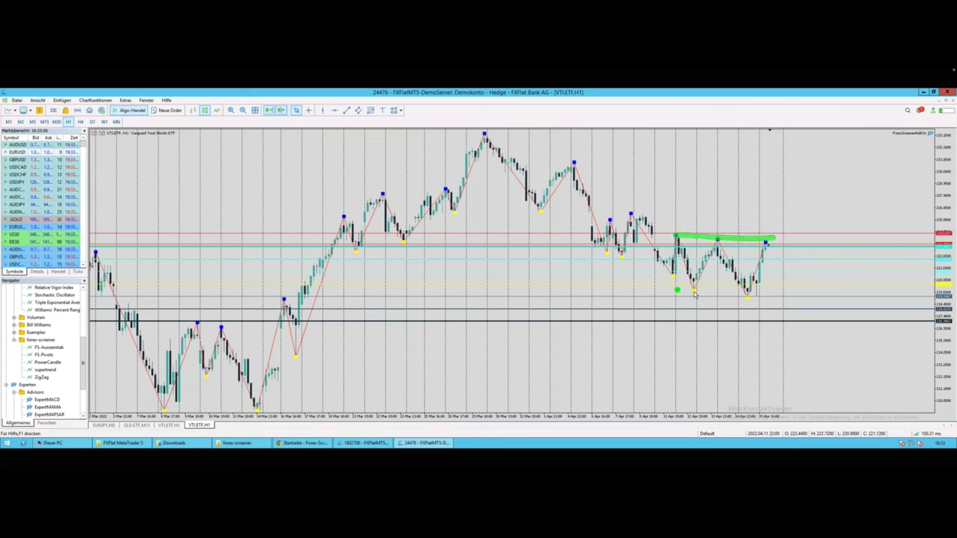
pyautogui.moveTo(678, 238)
pyautogui.mouseDown()
pyautogui.moveTo(696, 285)
pyautogui.moveTo(721, 240)
pyautogui.moveTo(743, 301)
pyautogui.moveTo(763, 247)
pyautogui.mouseUp()
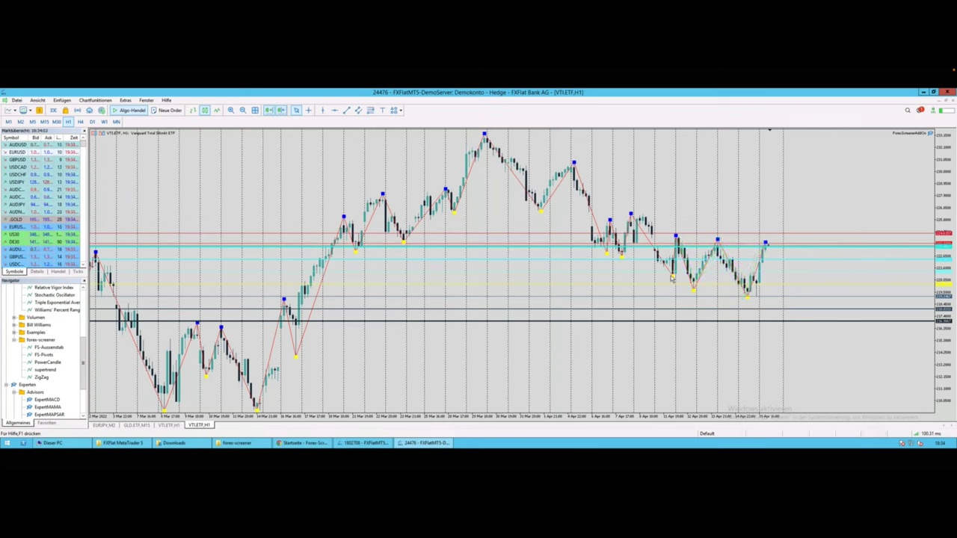
pyautogui.moveTo(774, 248)
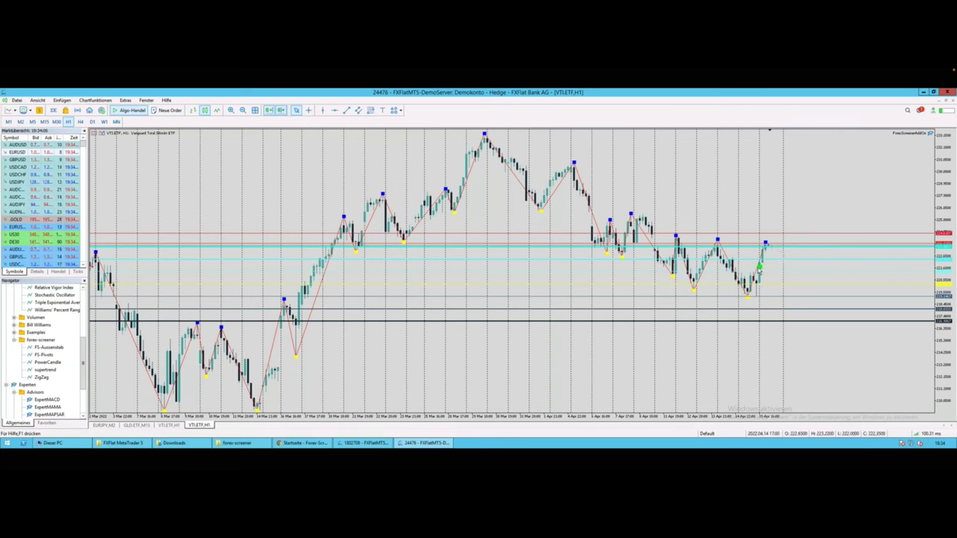
pyautogui.moveTo(770, 247)
pyautogui.mouseDown()
pyautogui.moveTo(831, 248)
pyautogui.moveTo(776, 249)
pyautogui.moveTo(794, 263)
pyautogui.mouseUp()
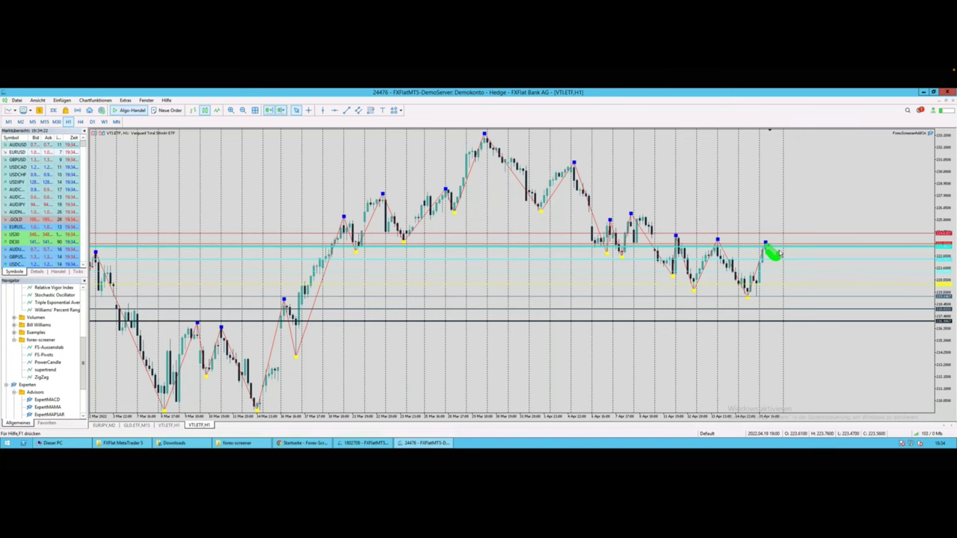
# Inspect VTI.ETF on the M5 timeframe, mark the pivot line at the current price and return to H1
pyautogui.click(33, 122)
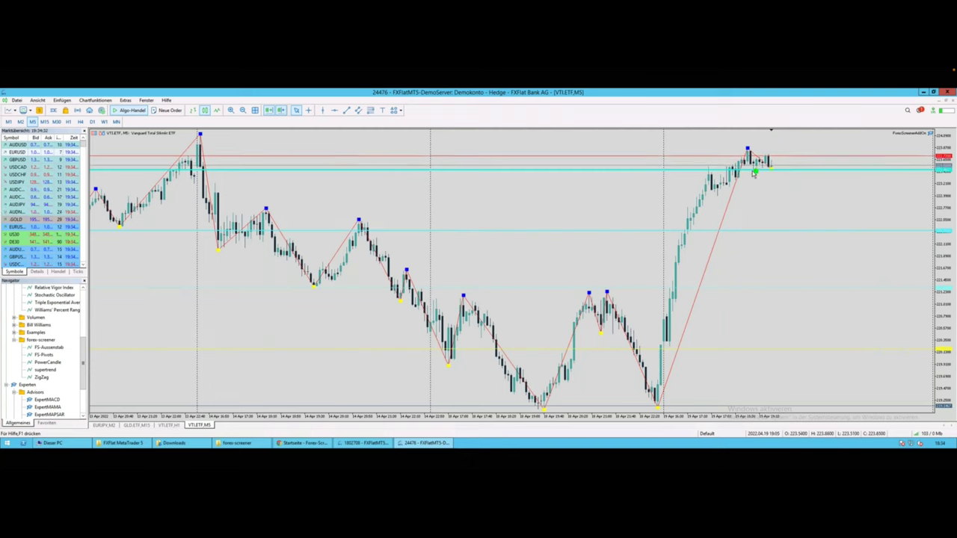
pyautogui.moveTo(741, 166); pyautogui.dragTo(793, 172)
pyautogui.click(68, 121)
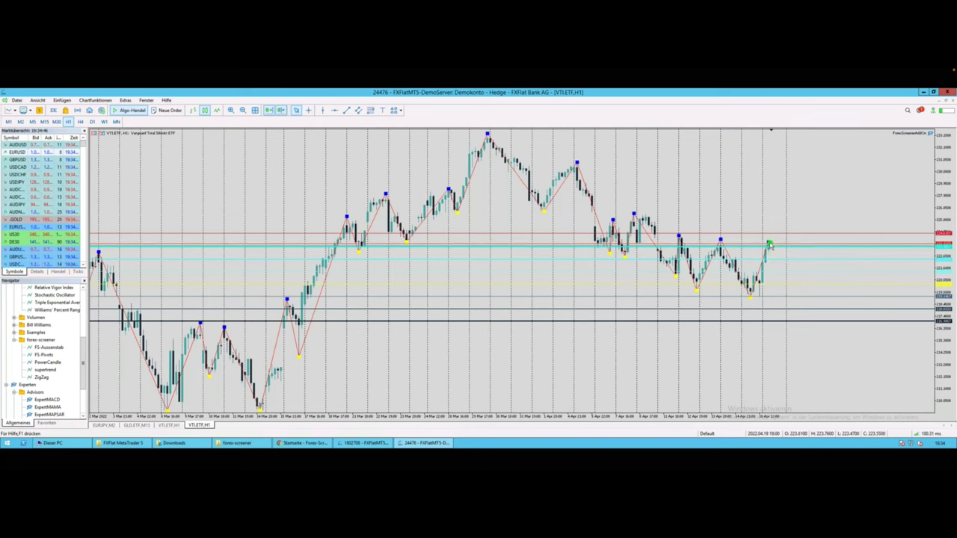
# Sketch the possible price moves around the latest high on the VTI.ETF H1 chart
pyautogui.moveTo(776, 234)
pyautogui.mouseDown()
pyautogui.moveTo(787, 262)
pyautogui.moveTo(799, 203)
pyautogui.moveTo(802, 220)
pyautogui.mouseUp()
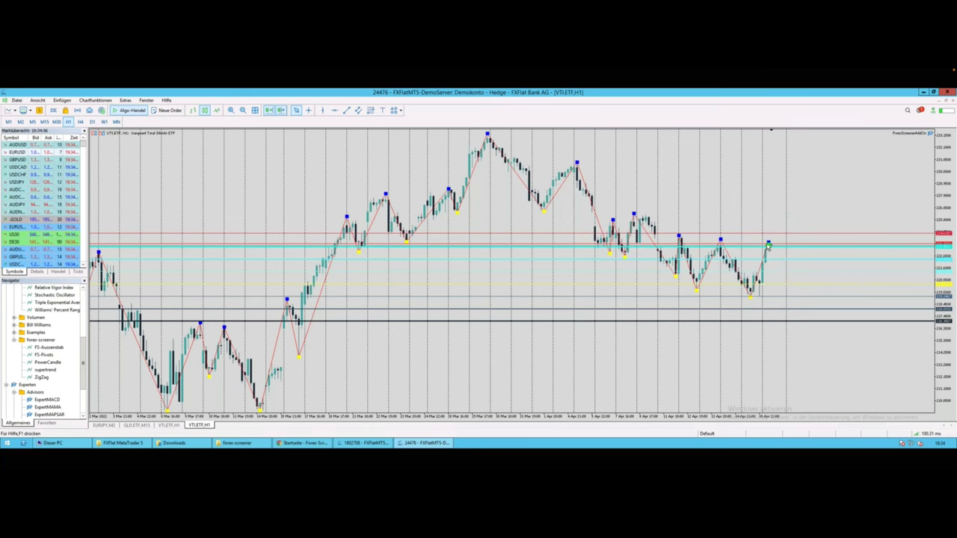
pyautogui.moveTo(778, 251); pyautogui.dragTo(767, 246)
pyautogui.moveTo(767, 247)
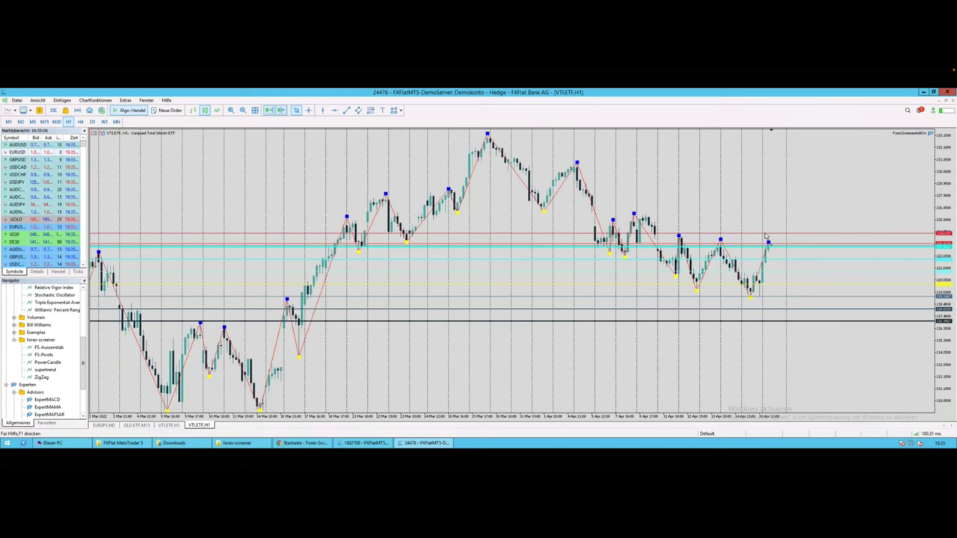
# Return to the screener, review the active filters and highlight the result count above the result list
pyautogui.hotkey('ctrl', 'Left')
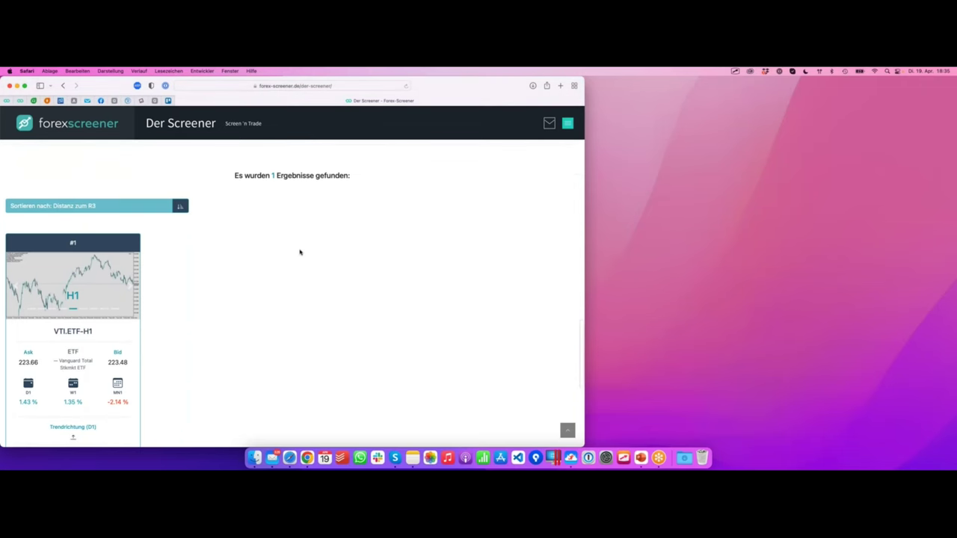
pyautogui.scroll(15, 300, 252)
pyautogui.scroll(10, 300, 252)
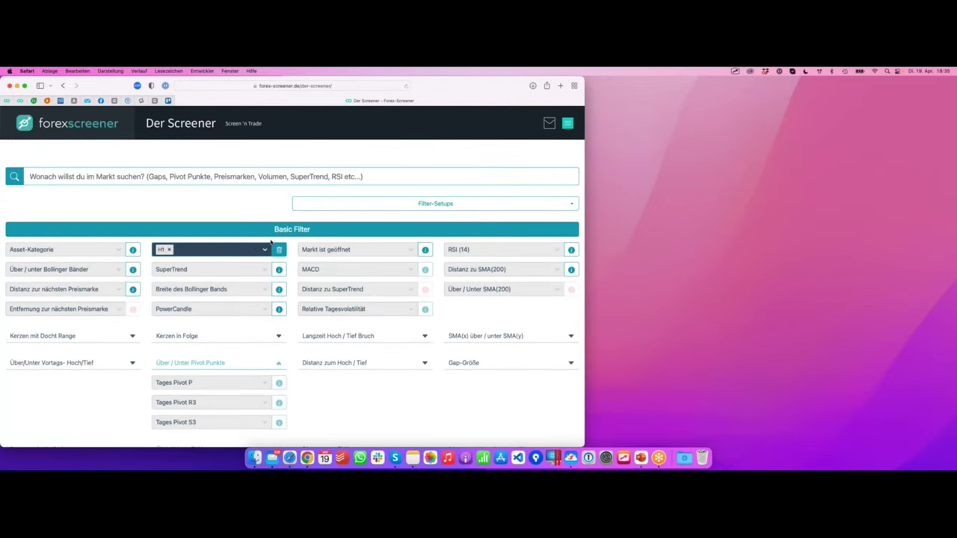
pyautogui.scroll(-20, 271, 241)
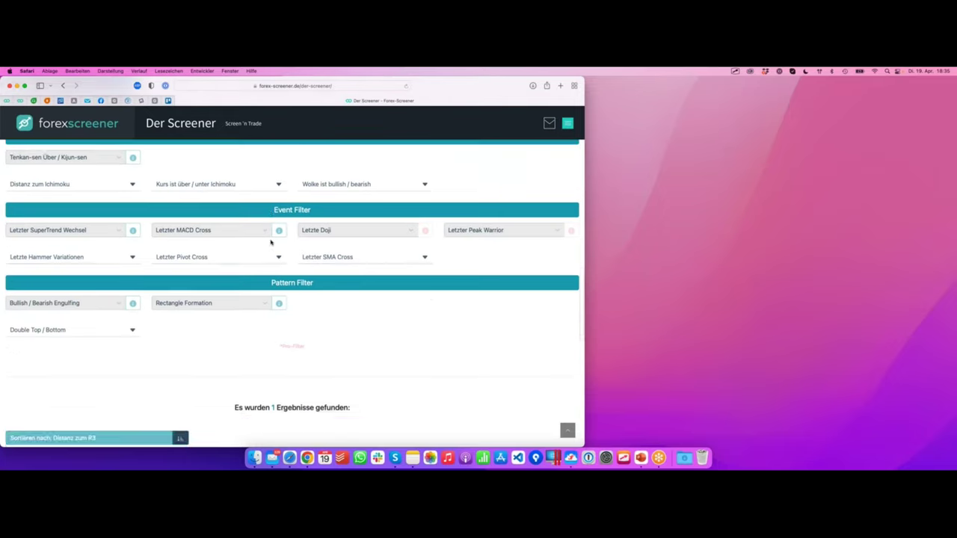
pyautogui.scroll(-5, 271, 242)
pyautogui.moveTo(272, 254); pyautogui.dragTo(349, 255)
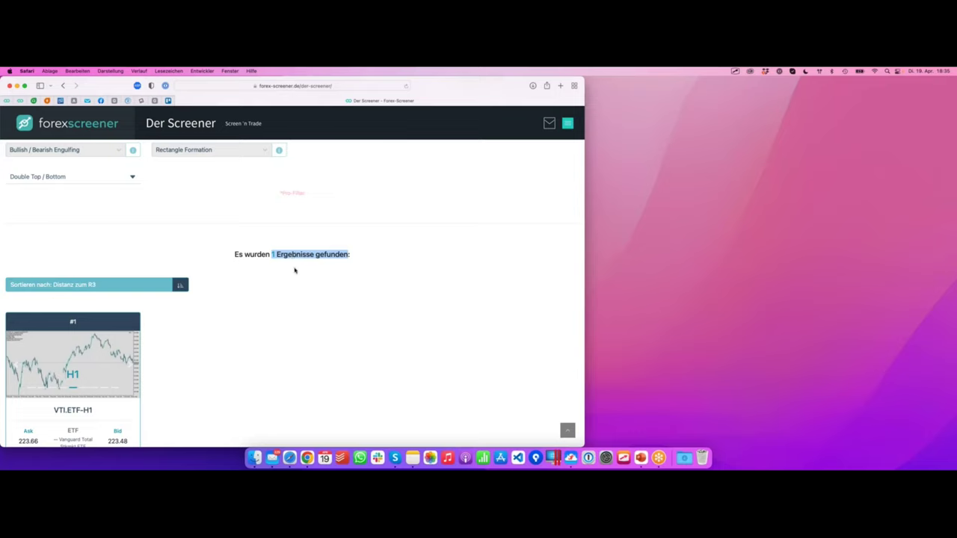
# Examine the VTI.ETF-H1 result card with its D1 trend direction and distance to R3, and clear the highlight on the result count
pyautogui.scroll(-2, 255, 270)
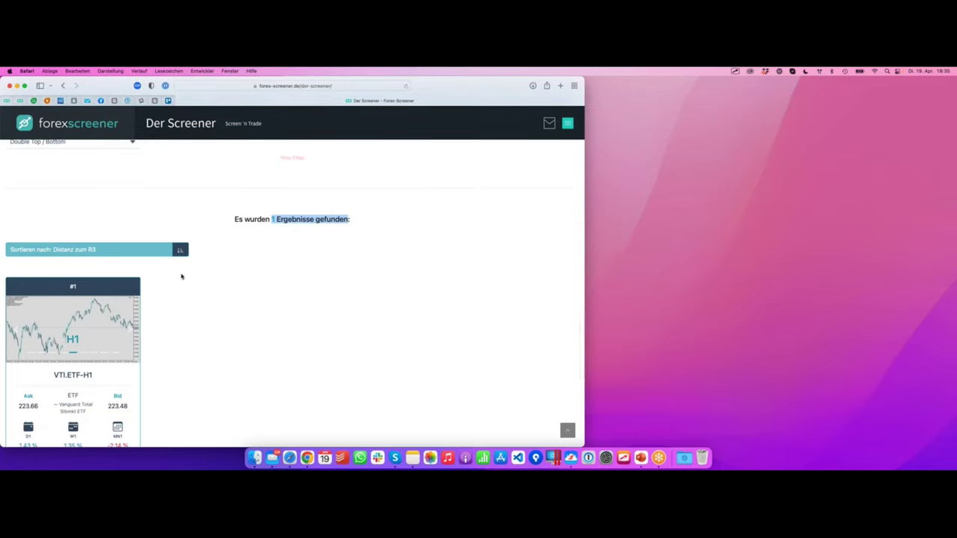
pyautogui.scroll(-3, 182, 274)
pyautogui.scroll(-2, 184, 276)
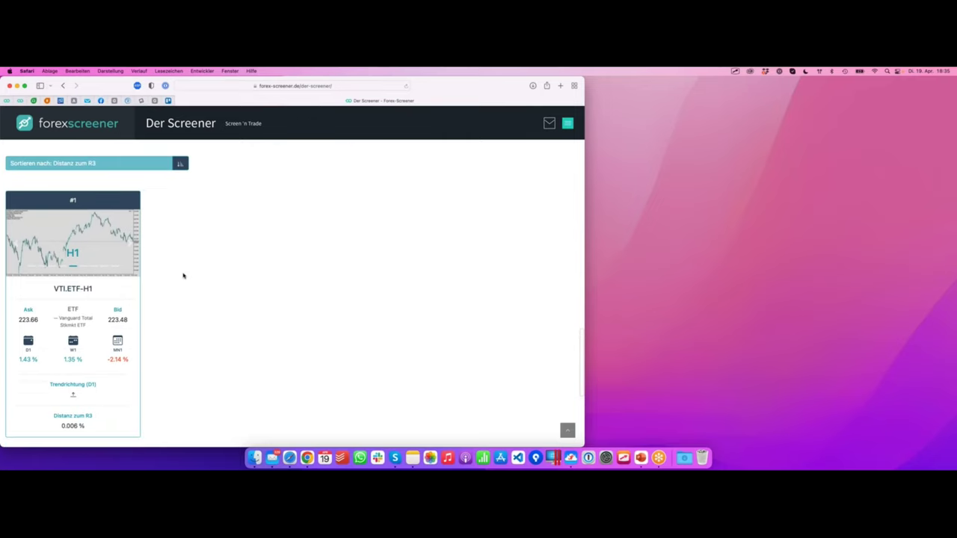
pyautogui.scroll(1, 183, 276)
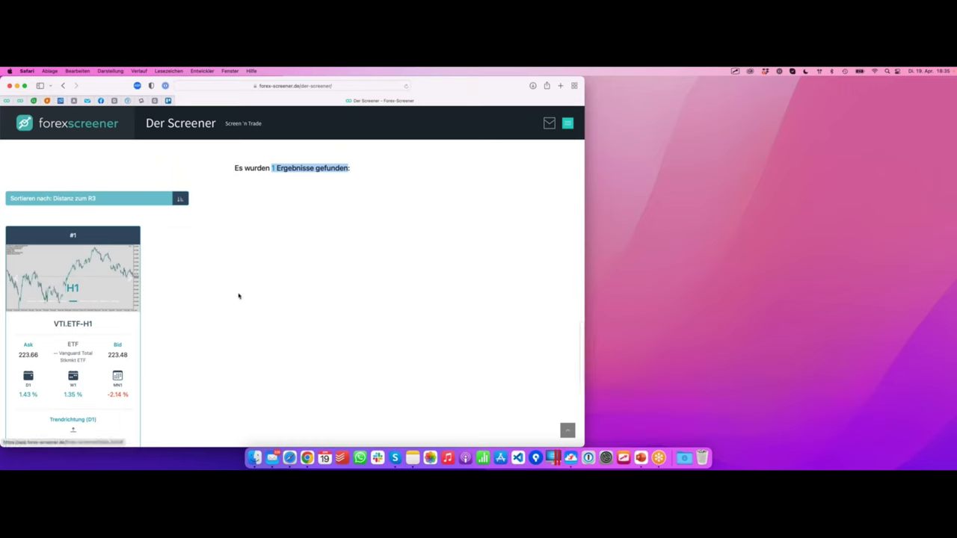
pyautogui.scroll(-2, 237, 295)
pyautogui.moveTo(142, 341)
pyautogui.mouseDown()
pyautogui.moveTo(140, 422)
pyautogui.moveTo(7, 407)
pyautogui.mouseUp()
pyautogui.scroll(2, 134, 244)
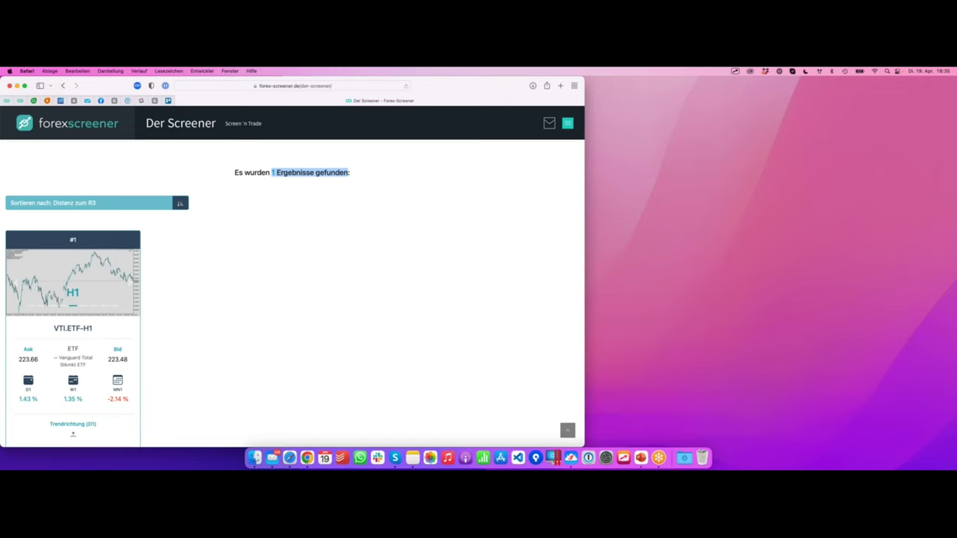
pyautogui.click(272, 195)
pyautogui.scroll(1, 275, 164)
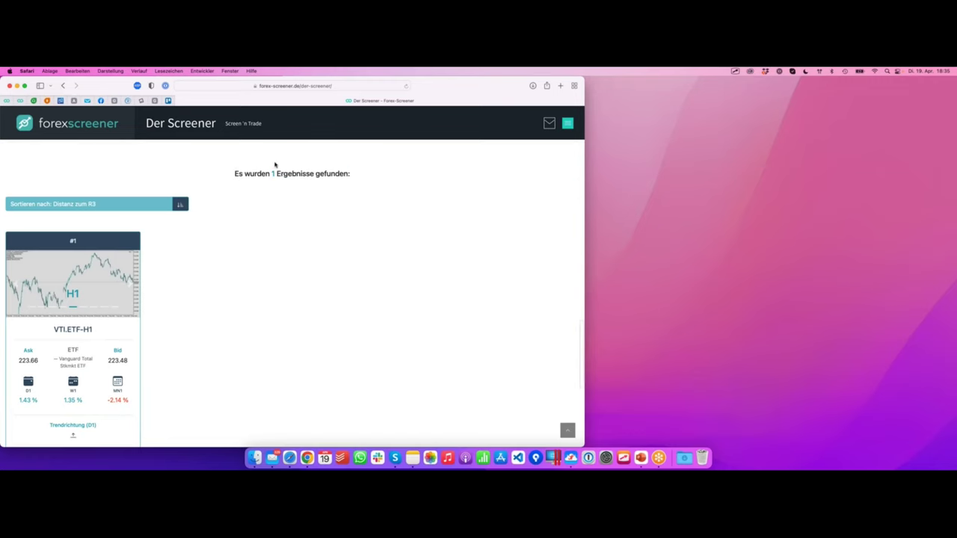
# Save the current filter combination as a filter setup named "Abwärtstrend + R3"
pyautogui.scroll(15, 275, 165)
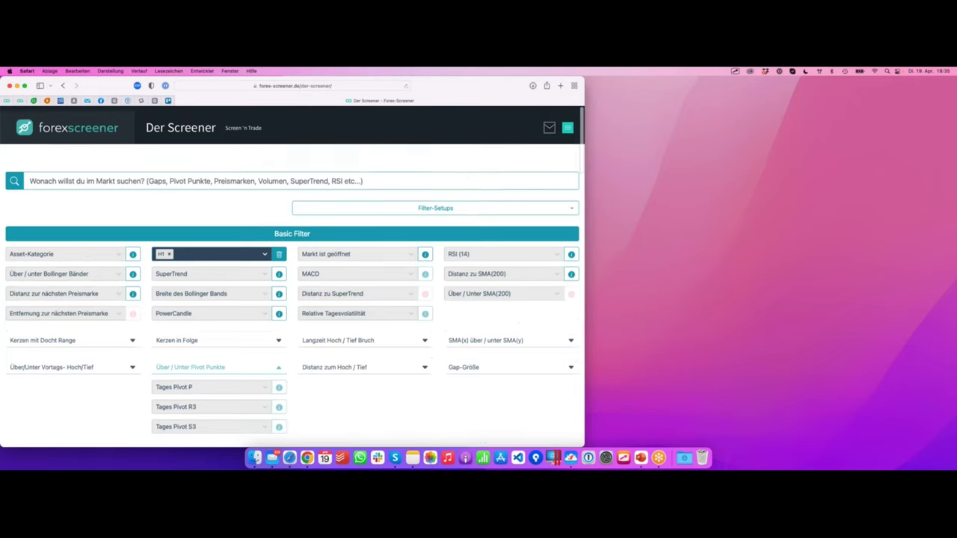
pyautogui.click(432, 204)
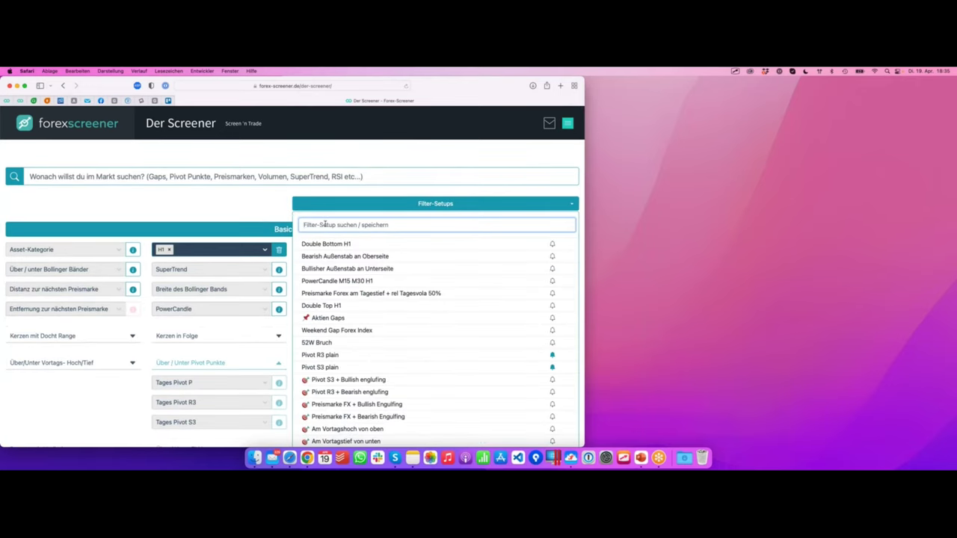
pyautogui.write('Abwärtstren')
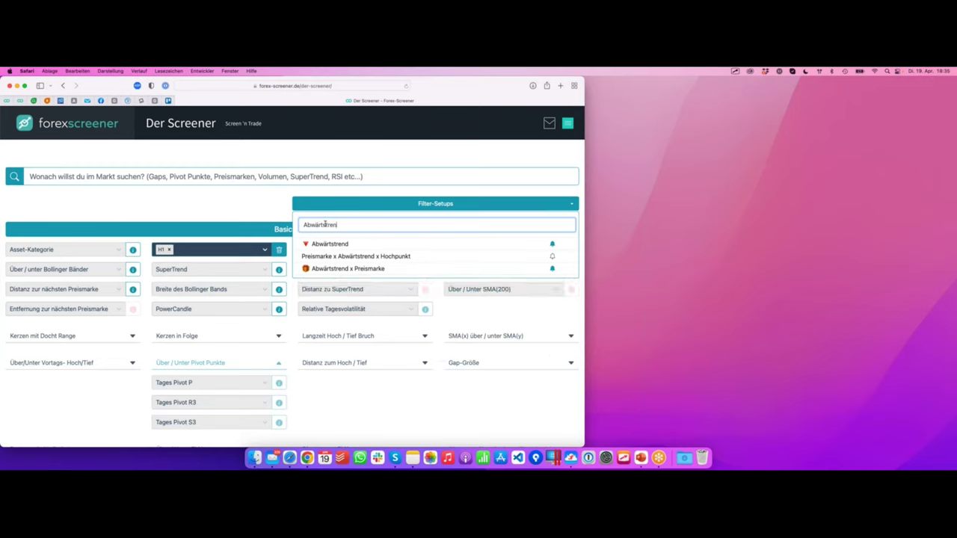
pyautogui.write('d + R')
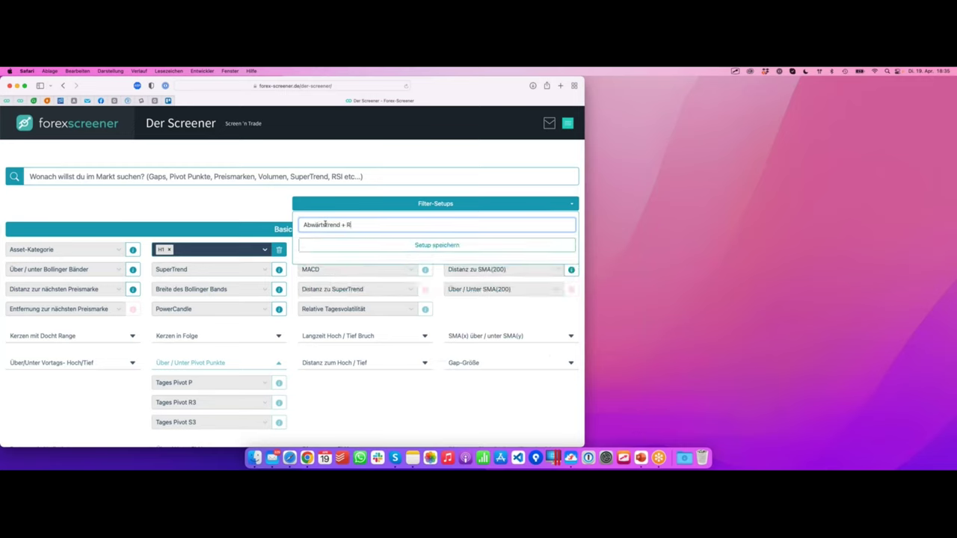
pyautogui.press('super+a')
pyautogui.press('BackSpace')
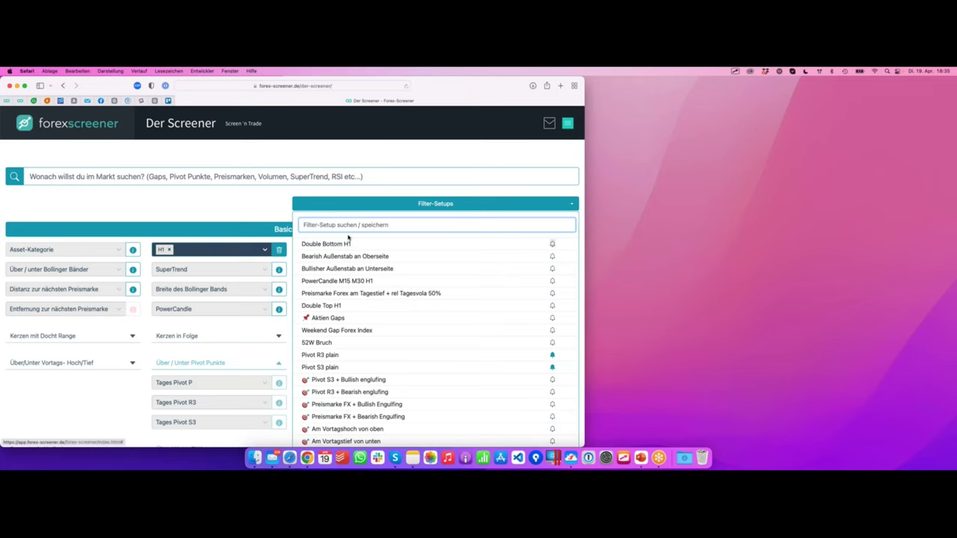
# Locate the Abwärtstrend + R3 entry among the saved filter setups, check its signal activation option and close the list
pyautogui.scroll(-10, 349, 239)
pyautogui.scroll(-5, 449, 234)
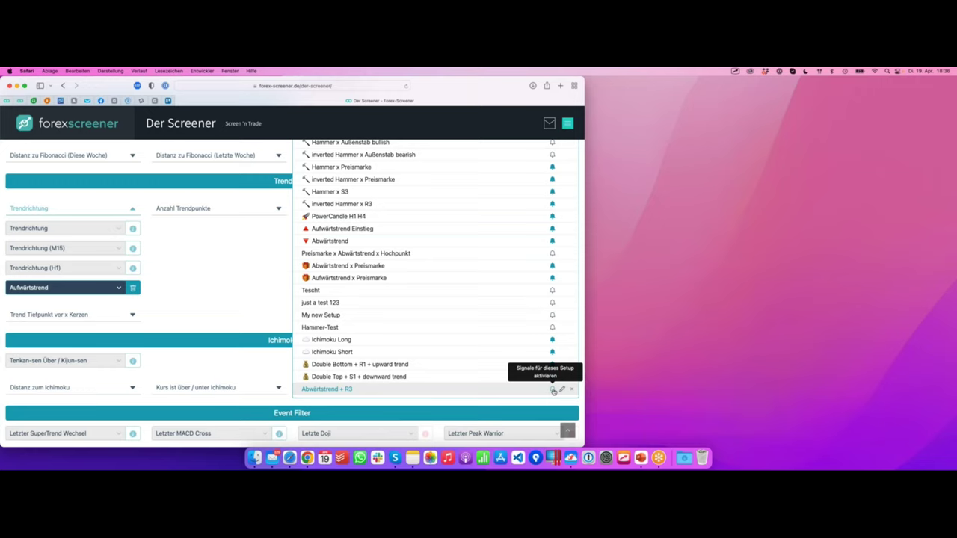
pyautogui.click(262, 283)
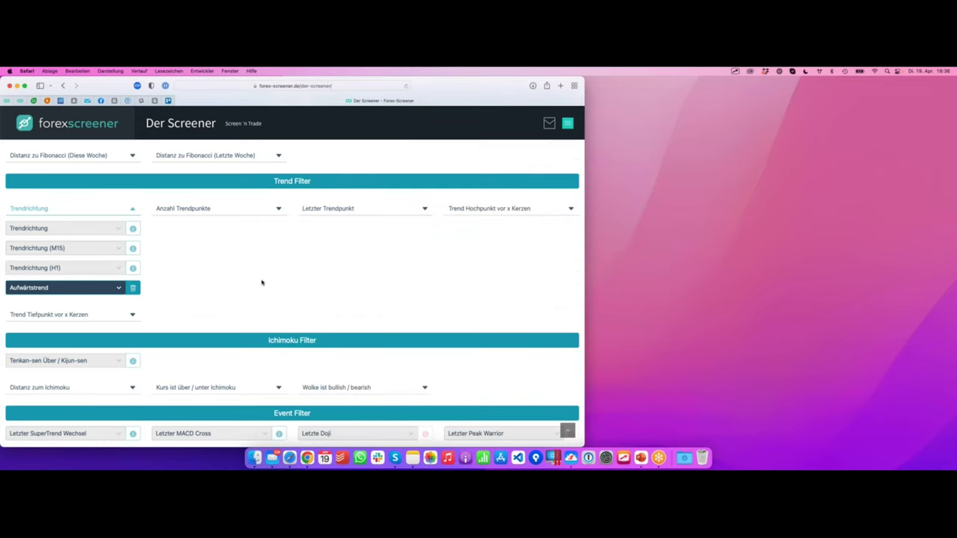
pyautogui.scroll(-1, 276, 295)
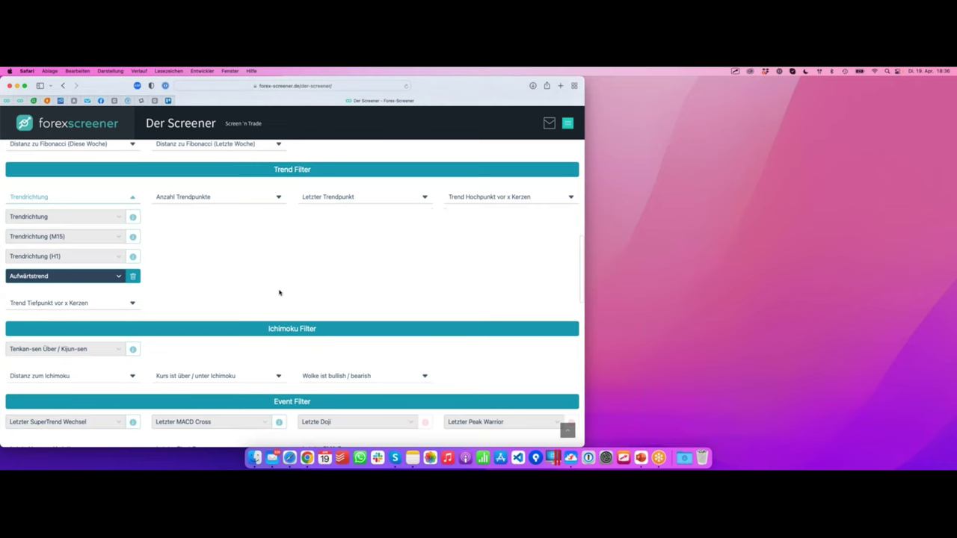